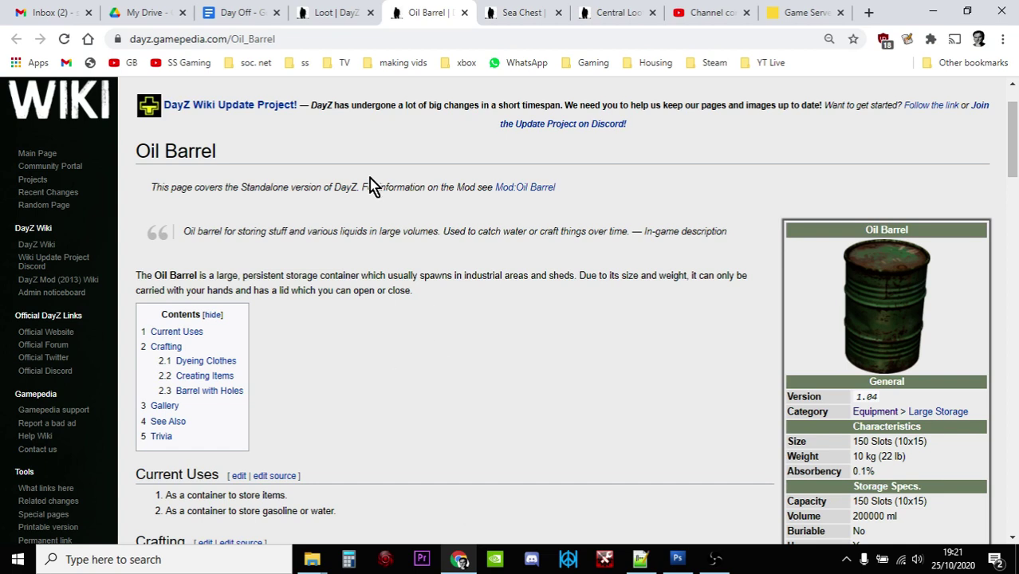
- Compare the Oil Barrel and Sea Chest pages on the DayZ wiki
{"action": "left_click", "coordinate": [523, 16]}
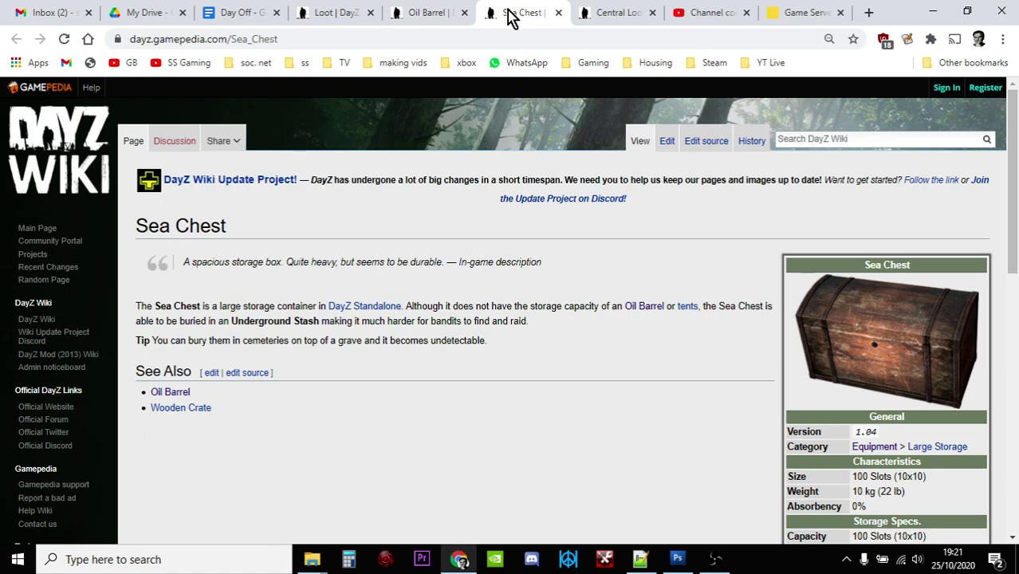
{"action": "left_click", "coordinate": [418, 16]}
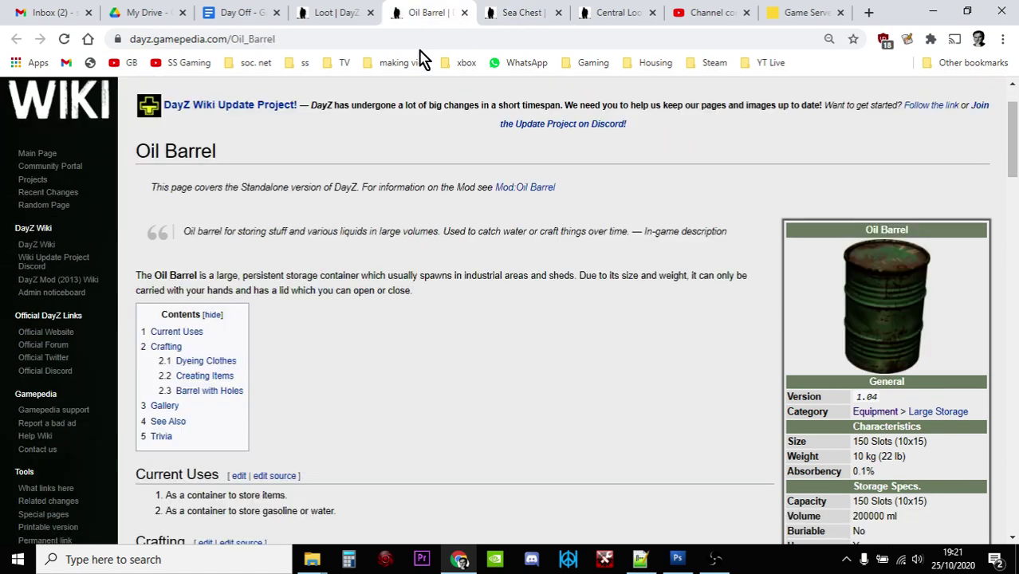
{"action": "left_click", "coordinate": [526, 24]}
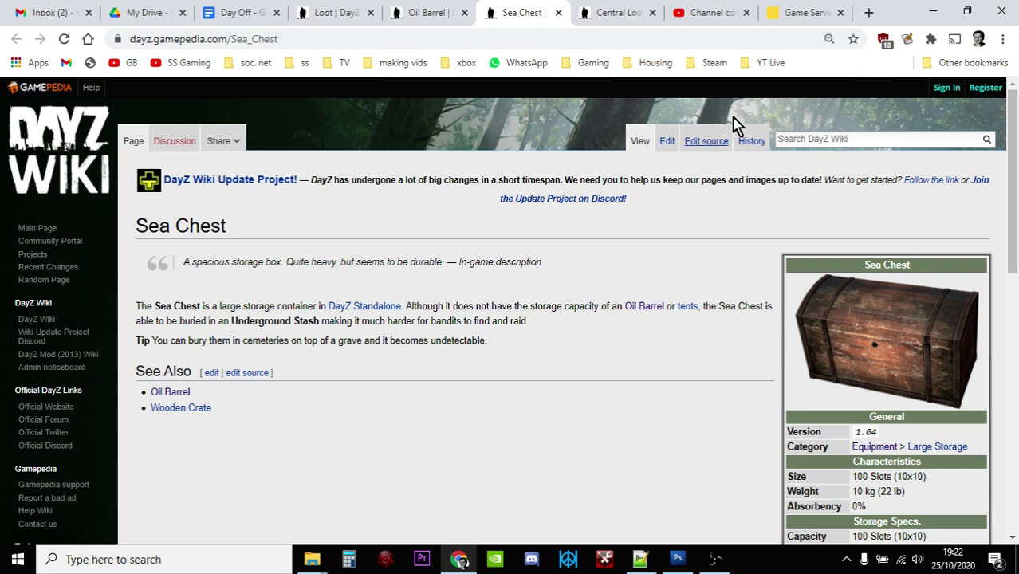
- Switch to the Nitrado web interface of the DayZ (PS4) server and open its File Browser
{"action": "left_click", "coordinate": [807, 14]}
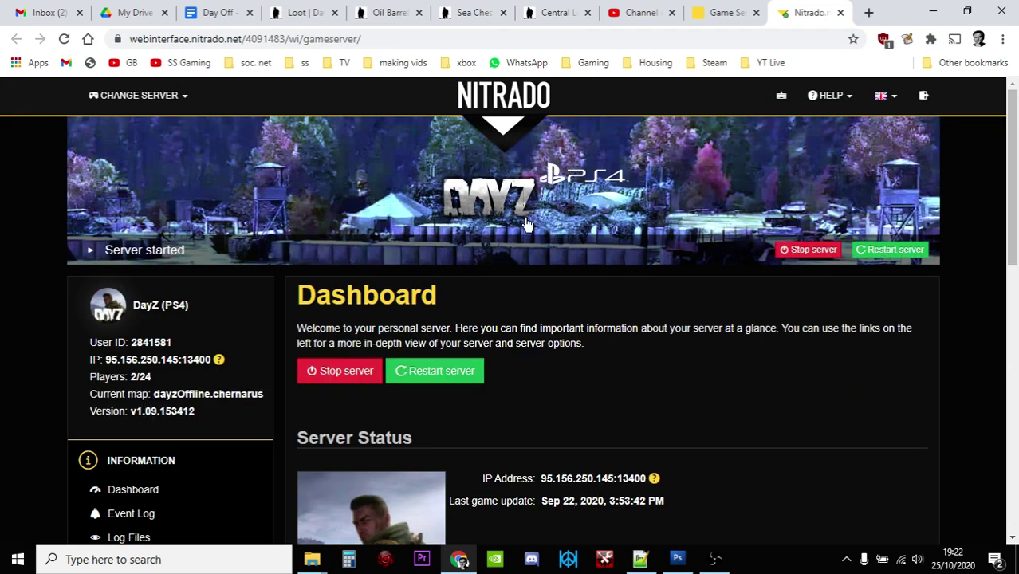
{"action": "scroll", "coordinate": [410, 239], "scroll_direction": "down", "scroll_amount": 4}
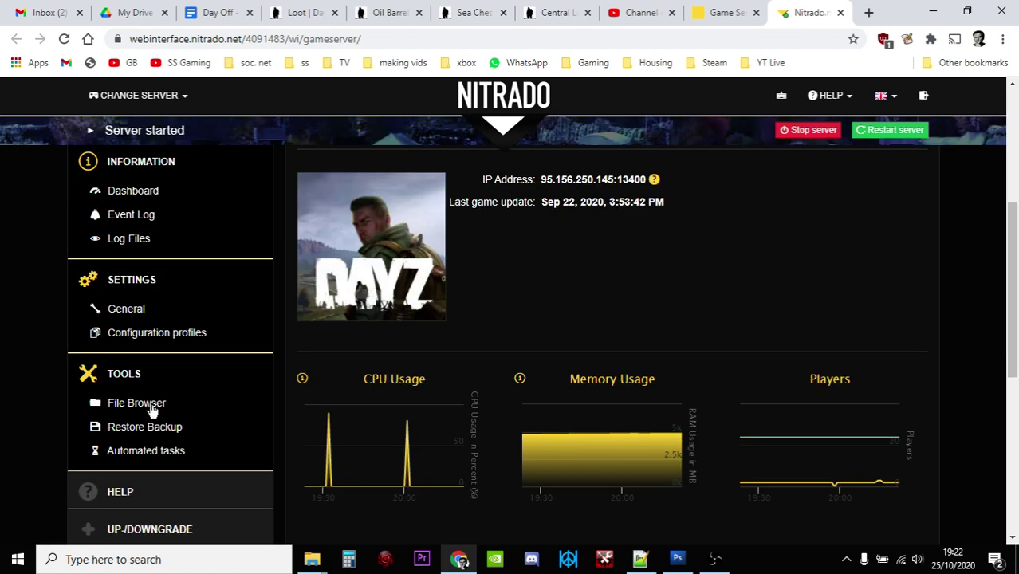
{"action": "left_click", "coordinate": [142, 409]}
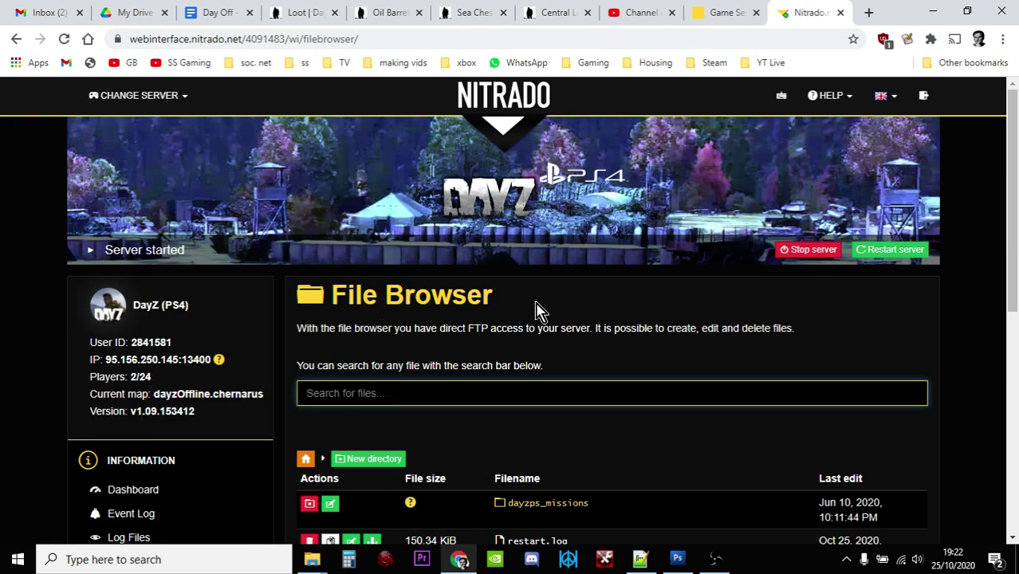
{"action": "scroll", "coordinate": [536, 307], "scroll_direction": "down", "scroll_amount": 2}
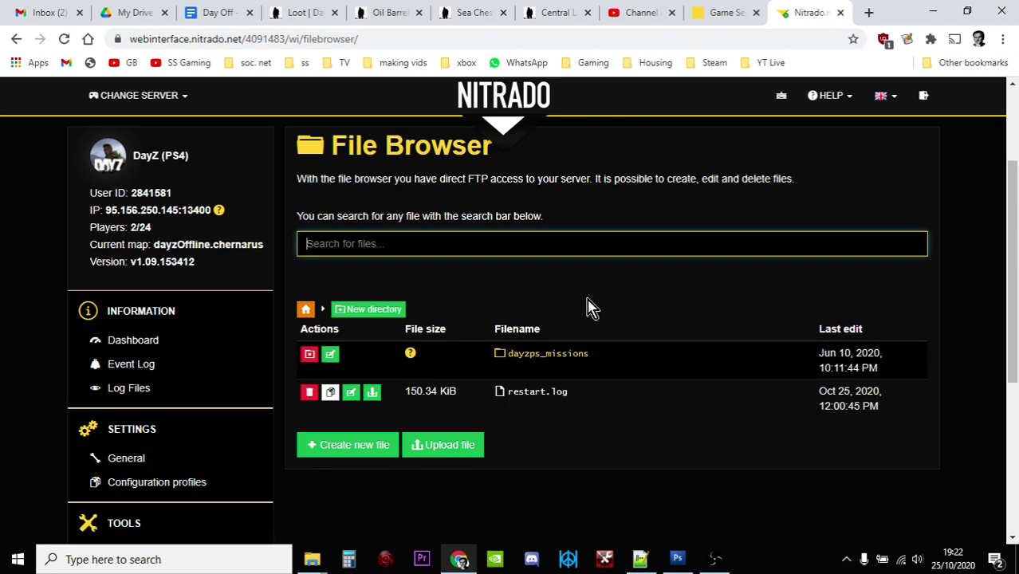
- Open the server folder dayzps_missions/dayzOffline.chernarusplus/db and bring its types.xml file into view
{"action": "left_click", "coordinate": [554, 355]}
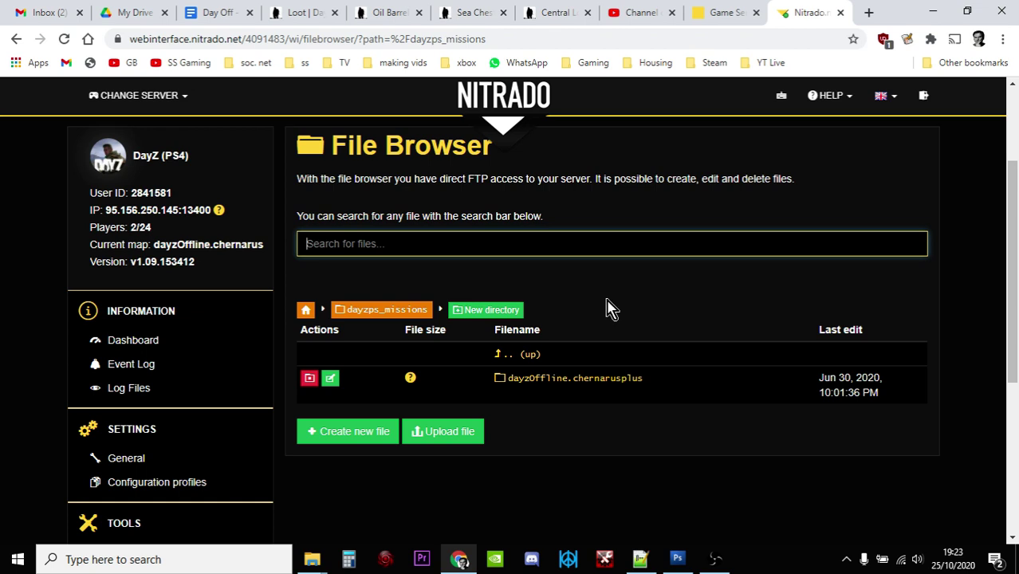
{"action": "left_click", "coordinate": [607, 381]}
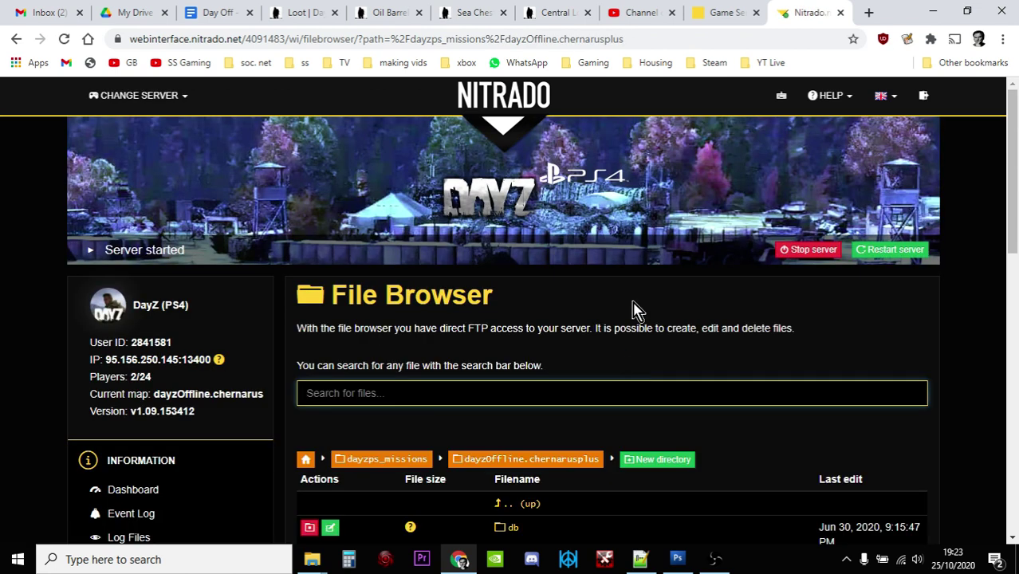
{"action": "scroll", "coordinate": [626, 299], "scroll_direction": "down", "scroll_amount": 3}
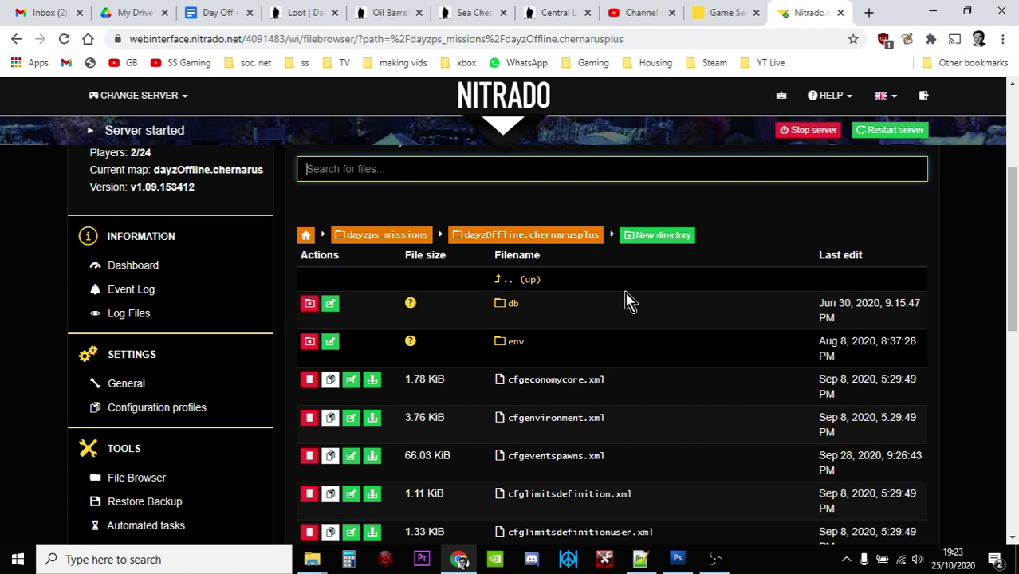
{"action": "left_click", "coordinate": [515, 310]}
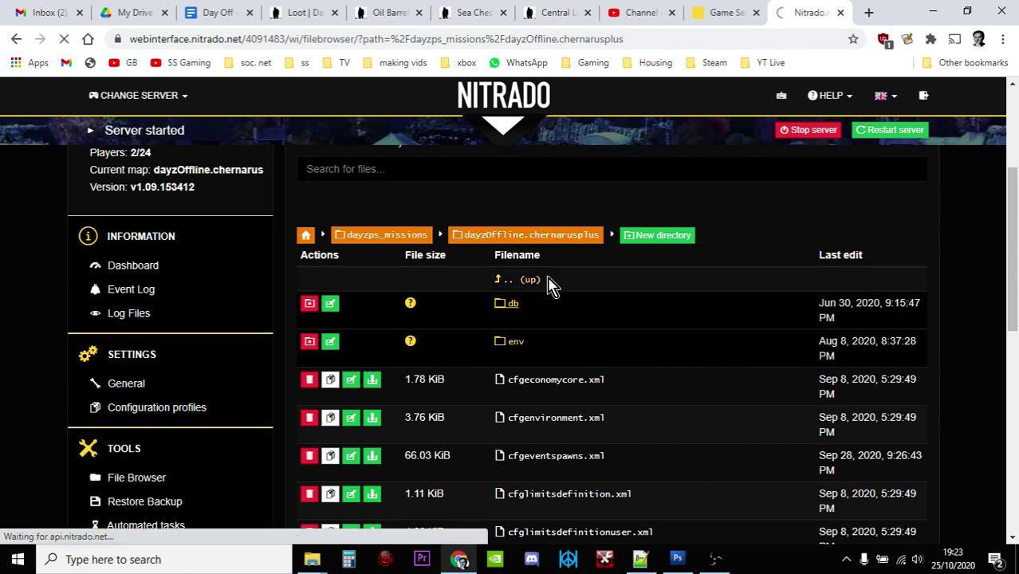
{"action": "scroll", "coordinate": [546, 286], "scroll_direction": "down", "scroll_amount": 4}
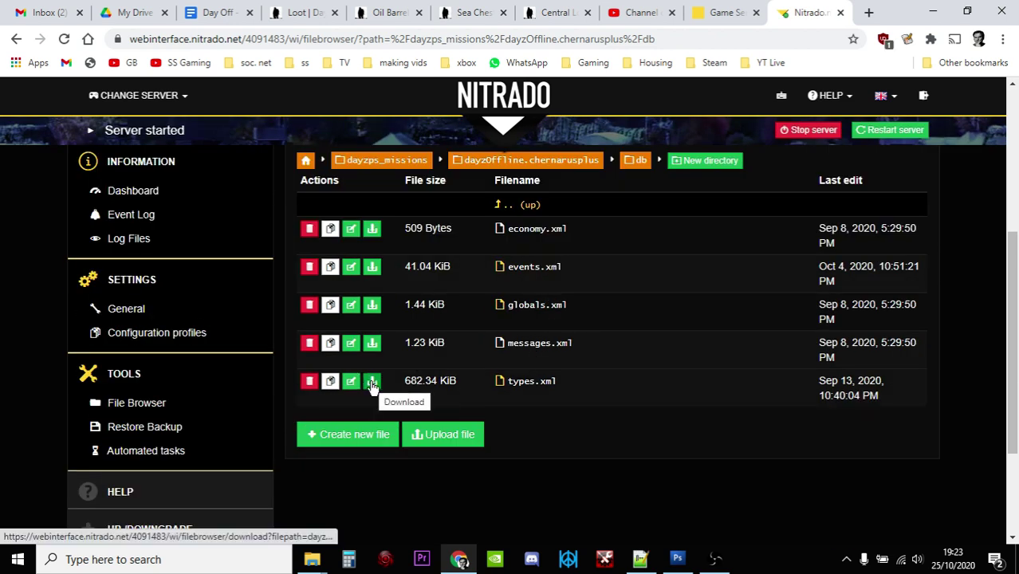
- Switch to the 109 vanilla files folder in File Explorer and select the types XML document
{"action": "mouse_move", "coordinate": [312, 559]}
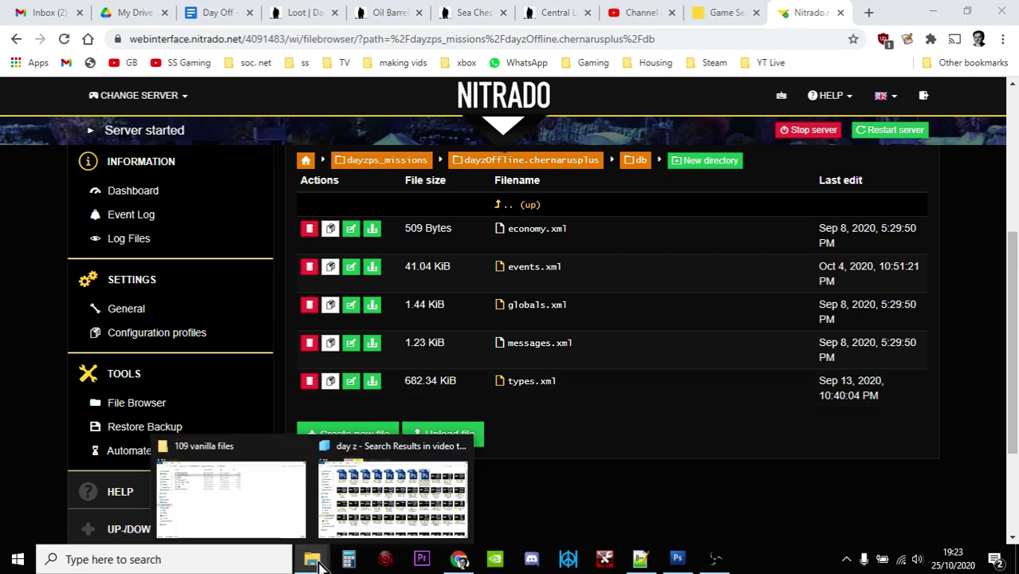
{"action": "left_click", "coordinate": [268, 517]}
{"action": "left_click", "coordinate": [155, 194]}
{"action": "left_click", "coordinate": [159, 180]}
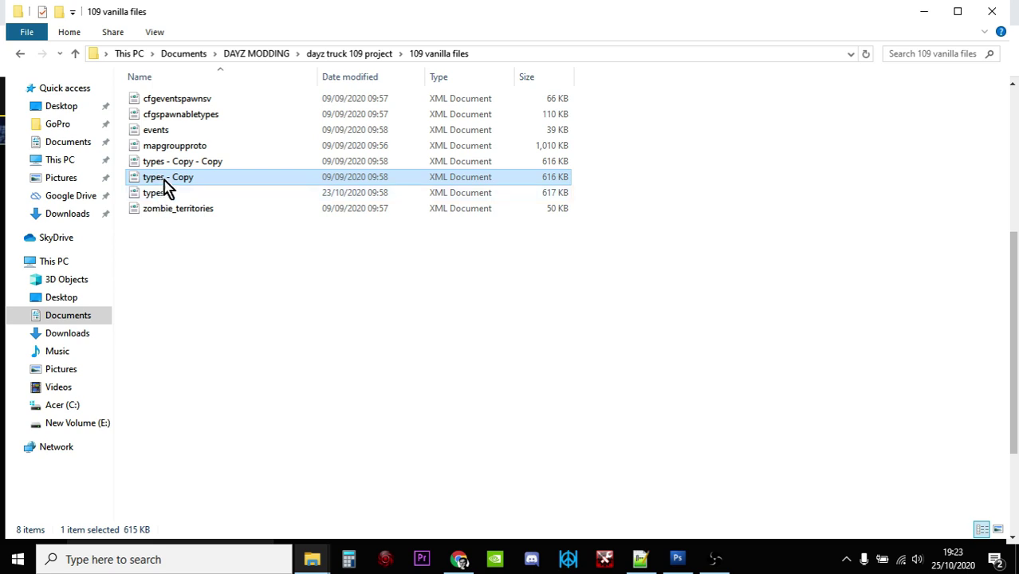
{"action": "left_click", "coordinate": [160, 199]}
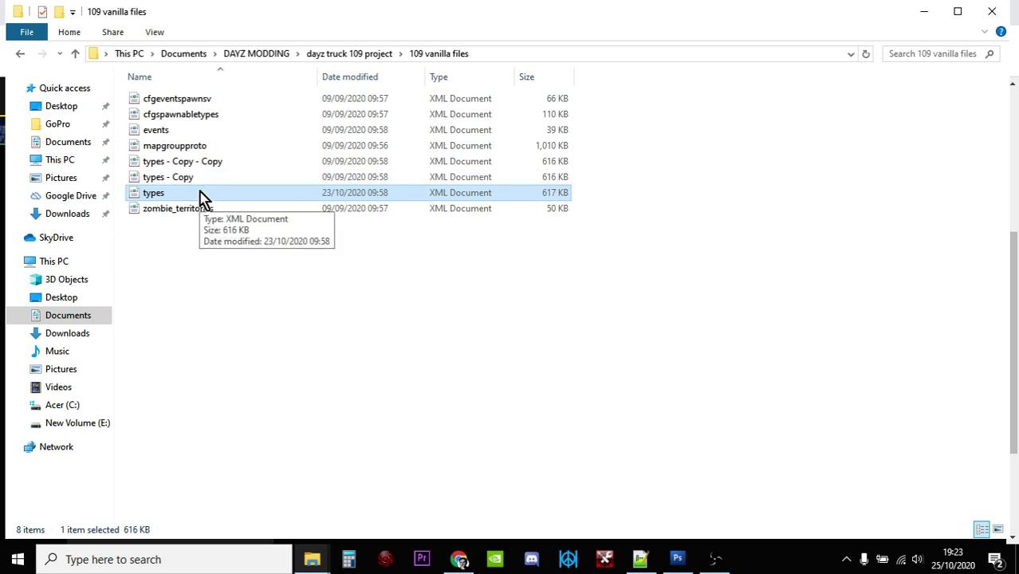
- Switch to types.xml in Notepad++ and find the SeaChest entry by searching for "seachest"
{"action": "left_click", "coordinate": [640, 559]}
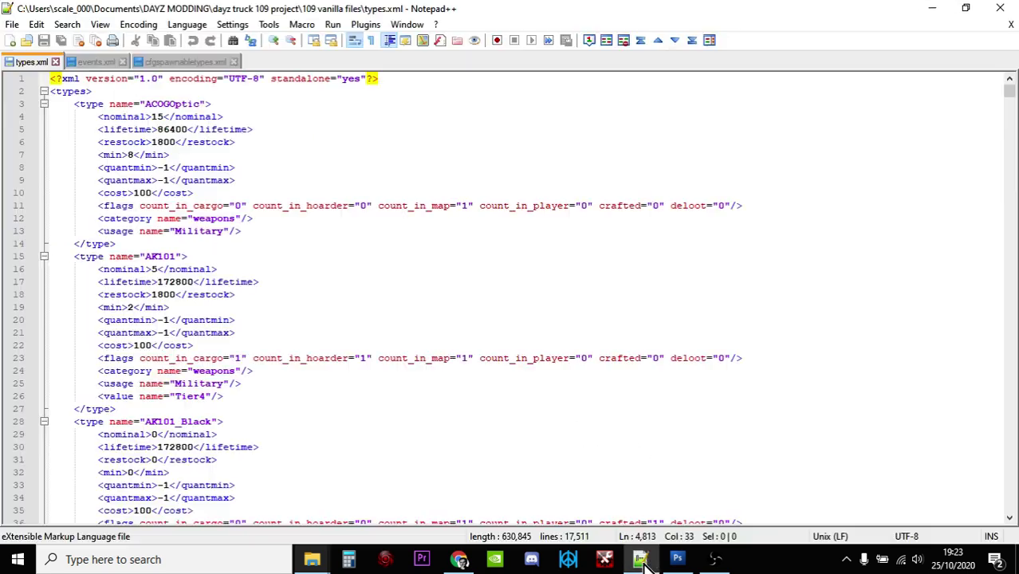
{"action": "left_click", "coordinate": [382, 246]}
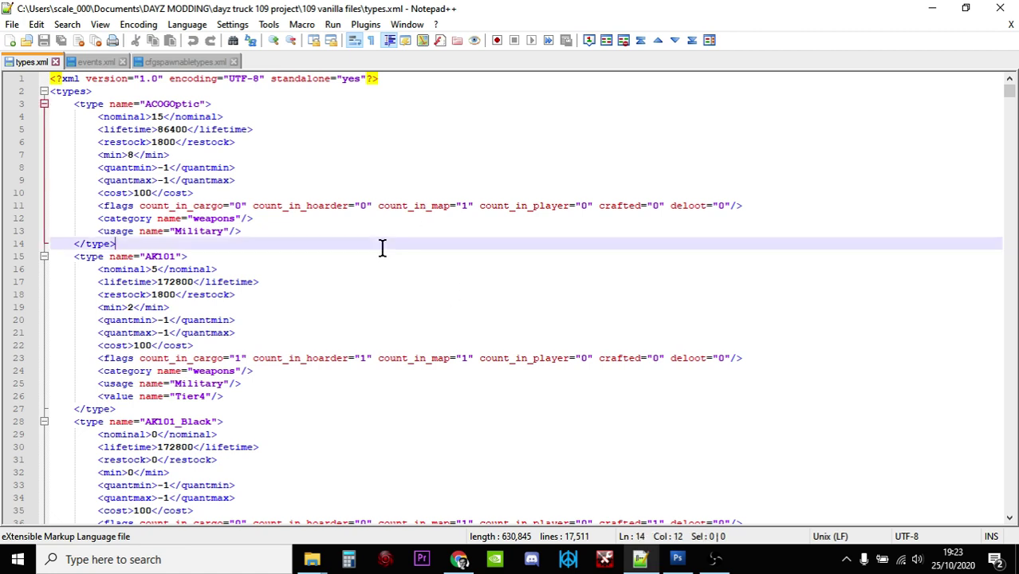
{"action": "left_click", "coordinate": [353, 219]}
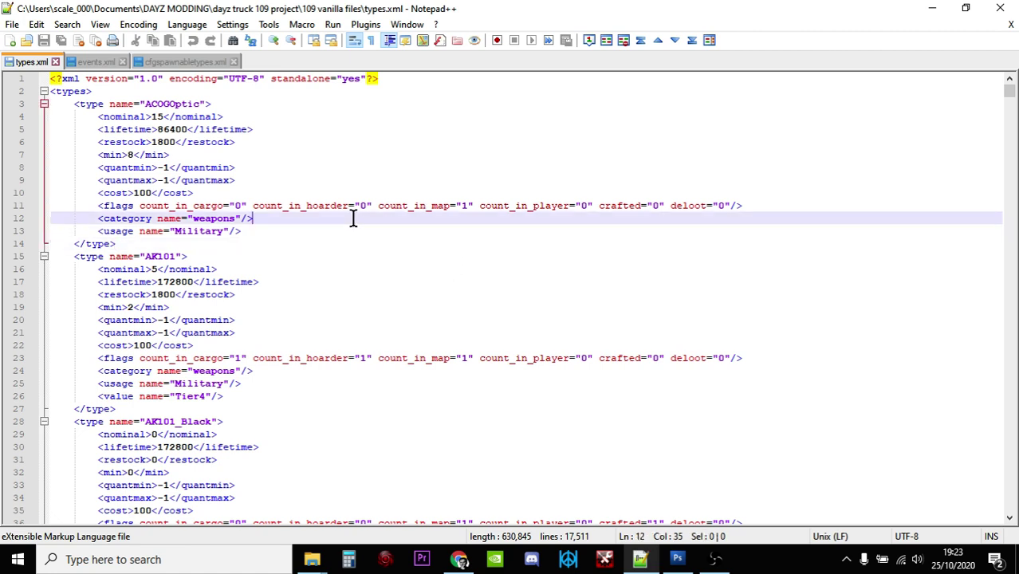
{"action": "left_click", "coordinate": [340, 234]}
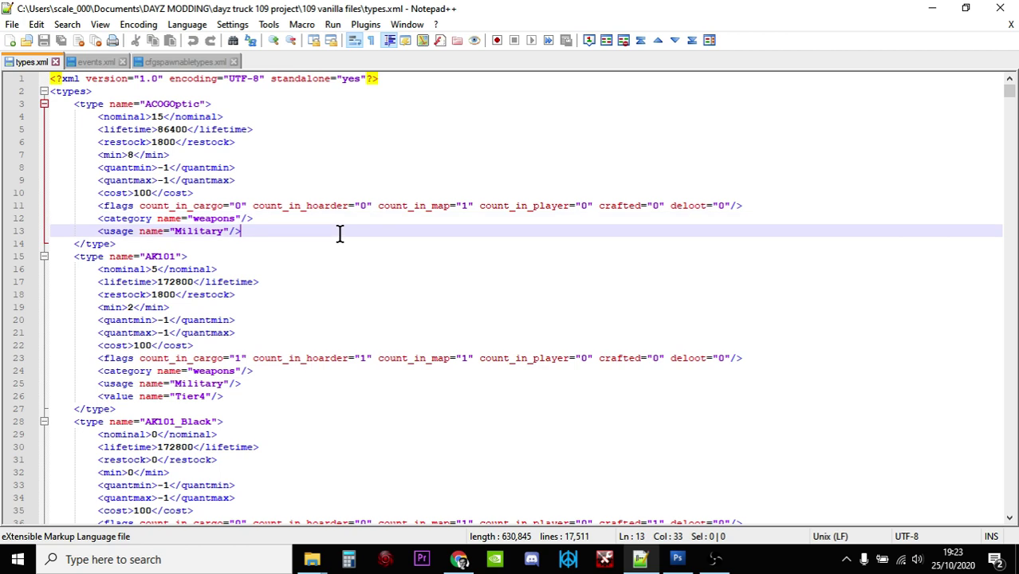
{"action": "left_click", "coordinate": [280, 128]}
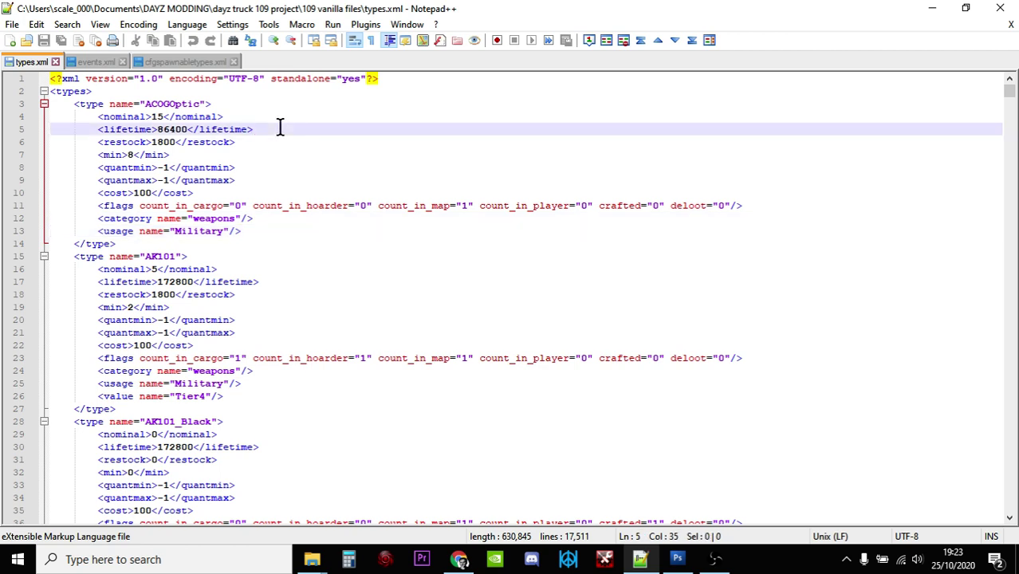
{"action": "key", "text": "ctrl+f"}
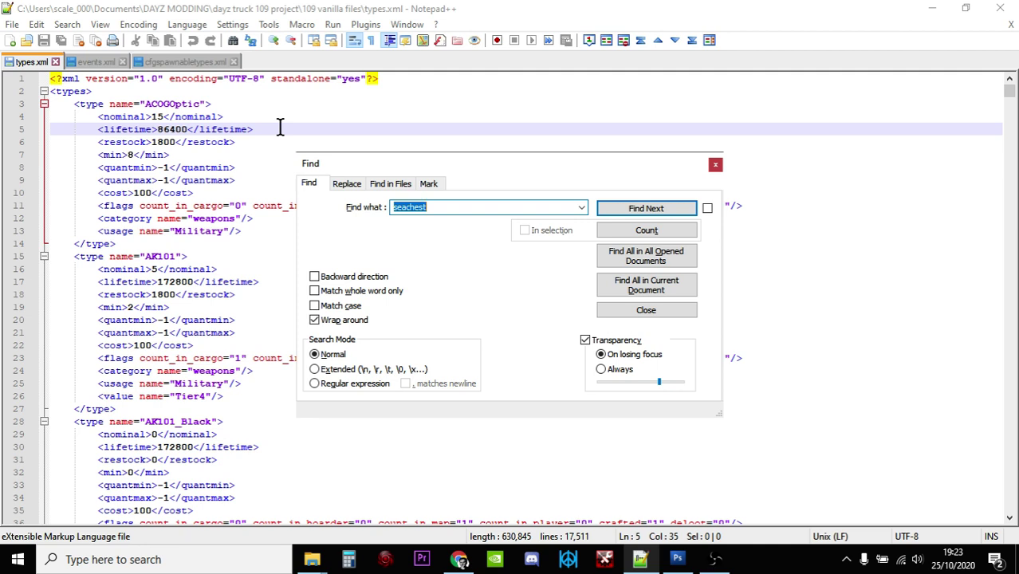
{"action": "key", "text": "Return"}
{"action": "left_click", "coordinate": [716, 164]}
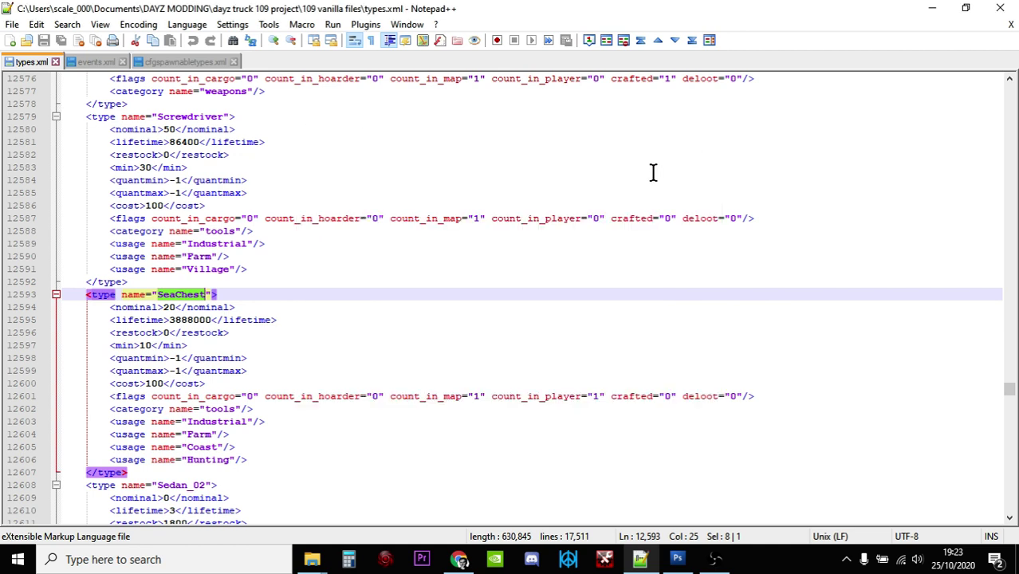
{"action": "scroll", "coordinate": [617, 225], "scroll_direction": "down", "scroll_amount": 2}
{"action": "scroll", "coordinate": [616, 225], "scroll_direction": "down", "scroll_amount": 1}
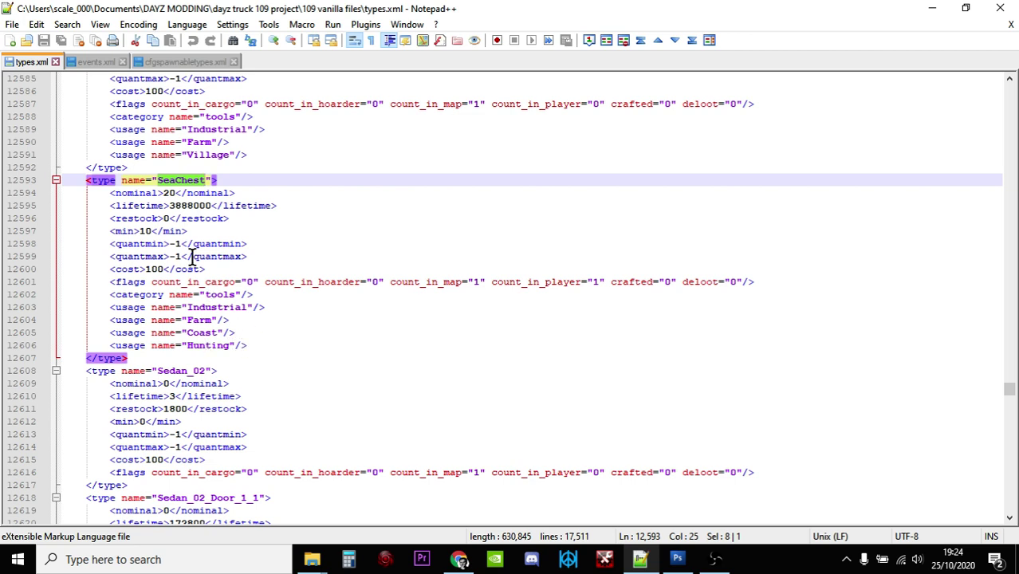
- Set the SeaChest entry's nominal value to 40 and its min value to 30
{"action": "left_click", "coordinate": [175, 193]}
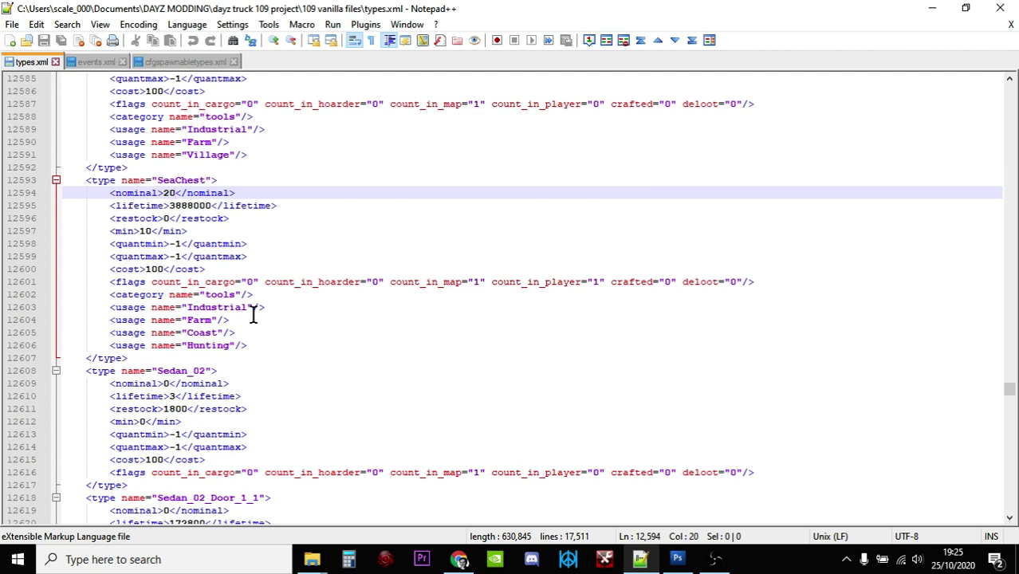
{"action": "key", "text": "BackSpace"}
{"action": "key", "text": "BackSpace"}
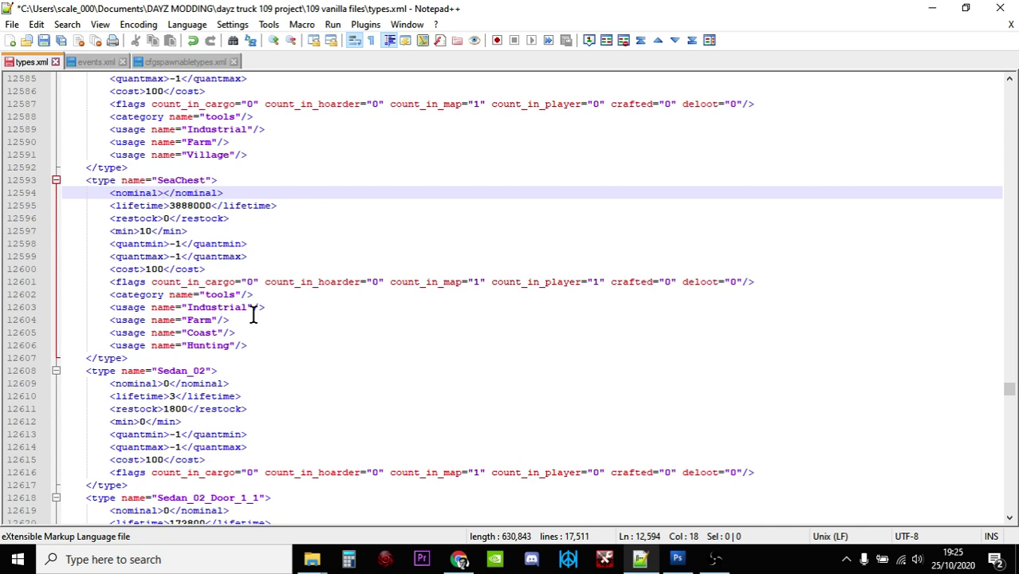
{"action": "type", "text": "40"}
{"action": "left_click", "coordinate": [152, 231]}
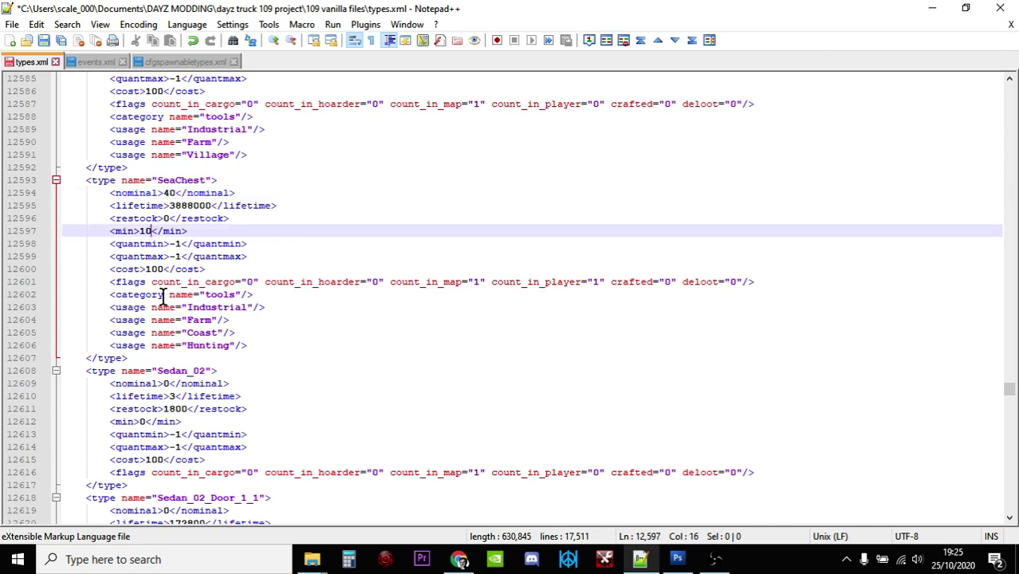
{"action": "key", "text": "BackSpace"}
{"action": "key", "text": "BackSpace"}
{"action": "type", "text": "30"}
- Set the count_in_player flag of the SeaChest entry to 0
{"action": "left_click", "coordinate": [599, 281]}
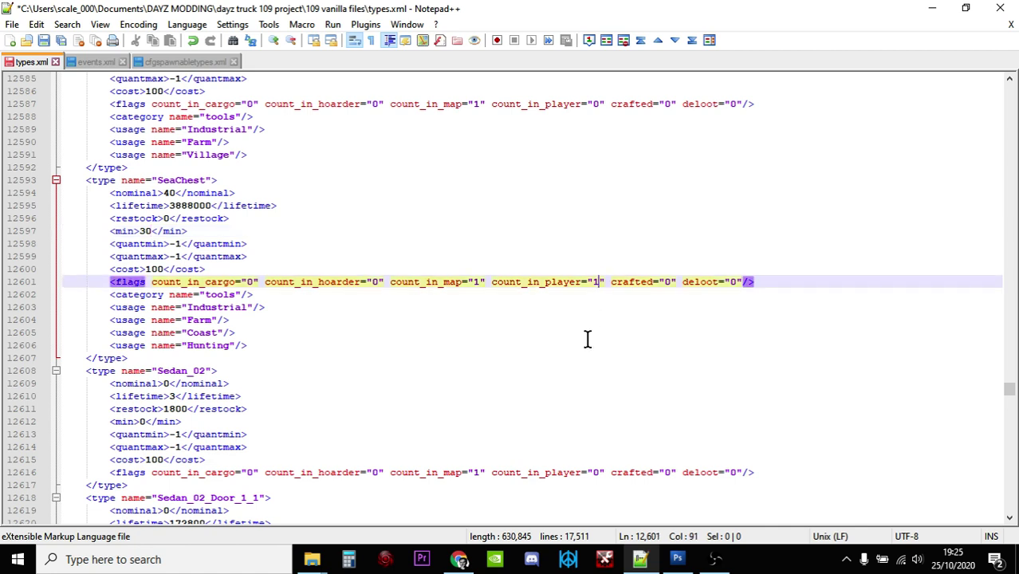
{"action": "key", "text": "BackSpace"}
{"action": "type", "text": "0"}
{"action": "left_click", "coordinate": [525, 320]}
{"action": "left_click", "coordinate": [329, 295]}
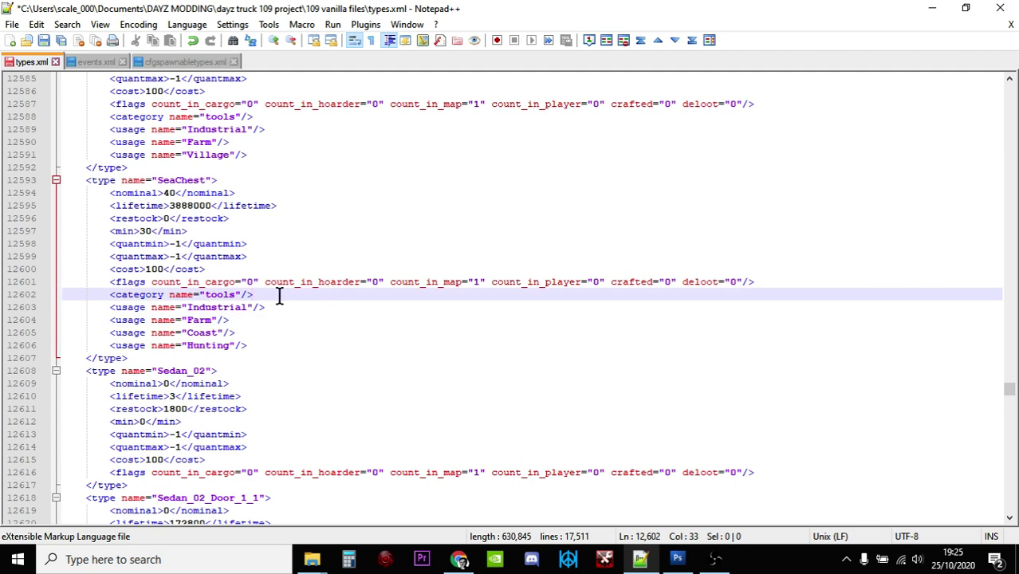
{"action": "left_click", "coordinate": [261, 346]}
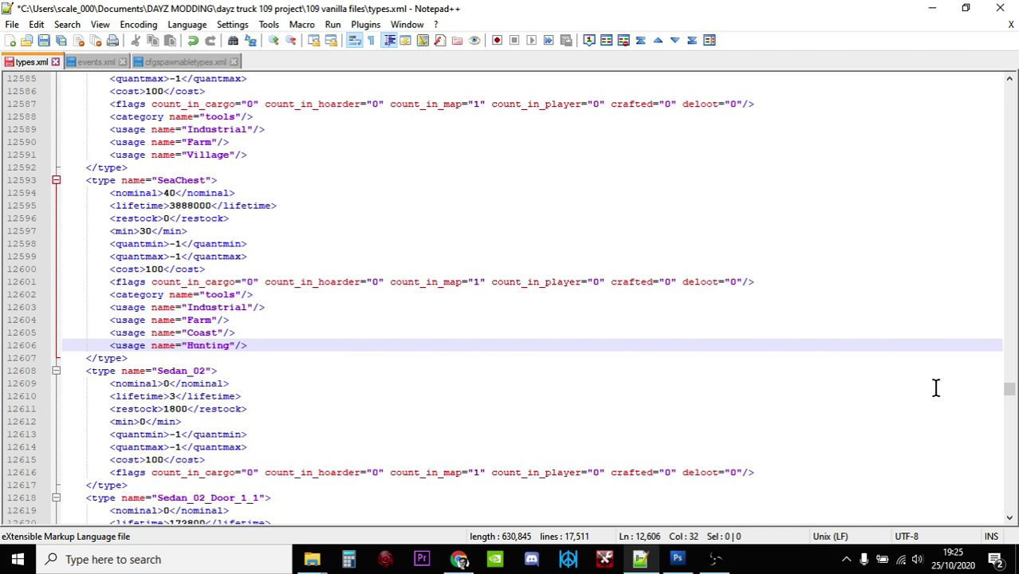
- Search types.xml from the beginning for "barrel" and go to the first matching entry, BarrelHoles_Blue
{"action": "left_click_drag", "start_coordinate": [1009, 391], "coordinate": [1009, 86]}
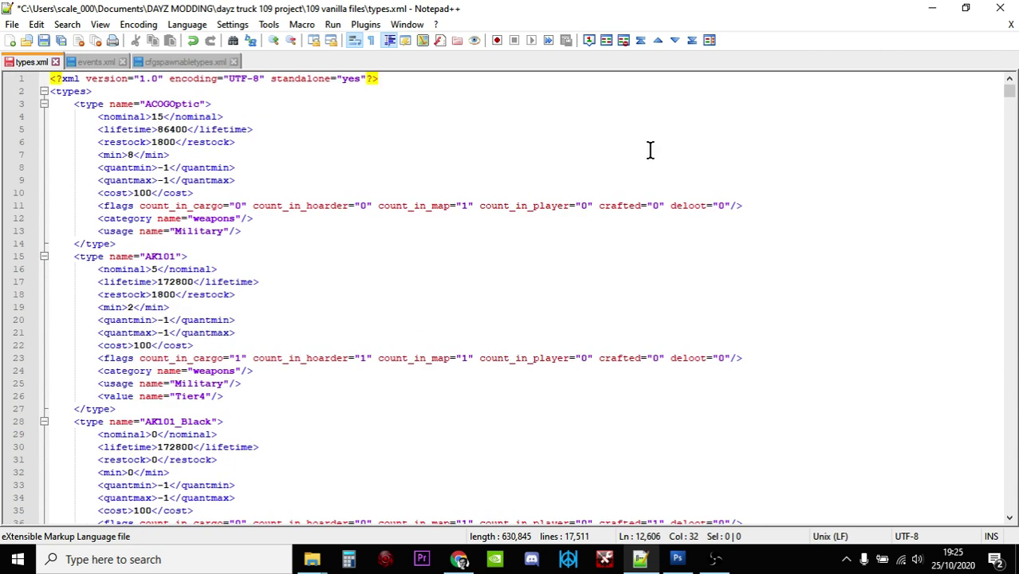
{"action": "left_click", "coordinate": [410, 132]}
{"action": "key", "text": "ctrl+f"}
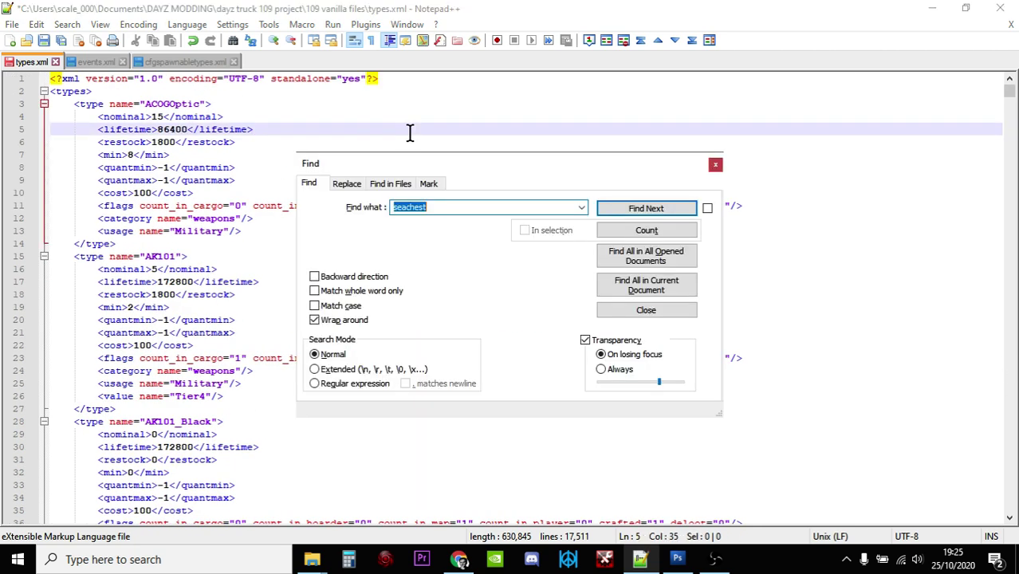
{"action": "left_click", "coordinate": [415, 142]}
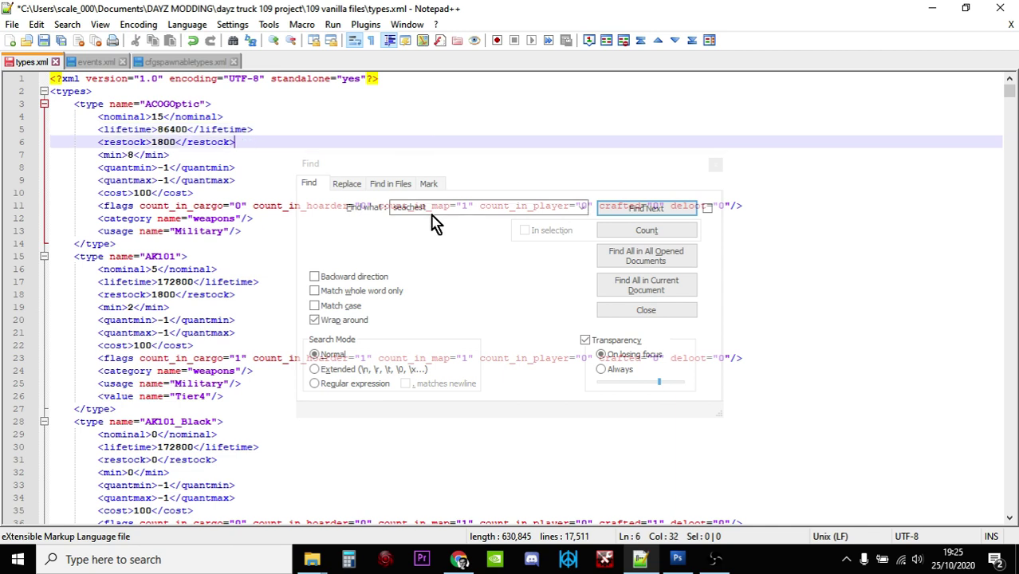
{"action": "left_click", "coordinate": [432, 228]}
{"action": "key", "text": "BackSpace"}
{"action": "type", "text": "barrel"}
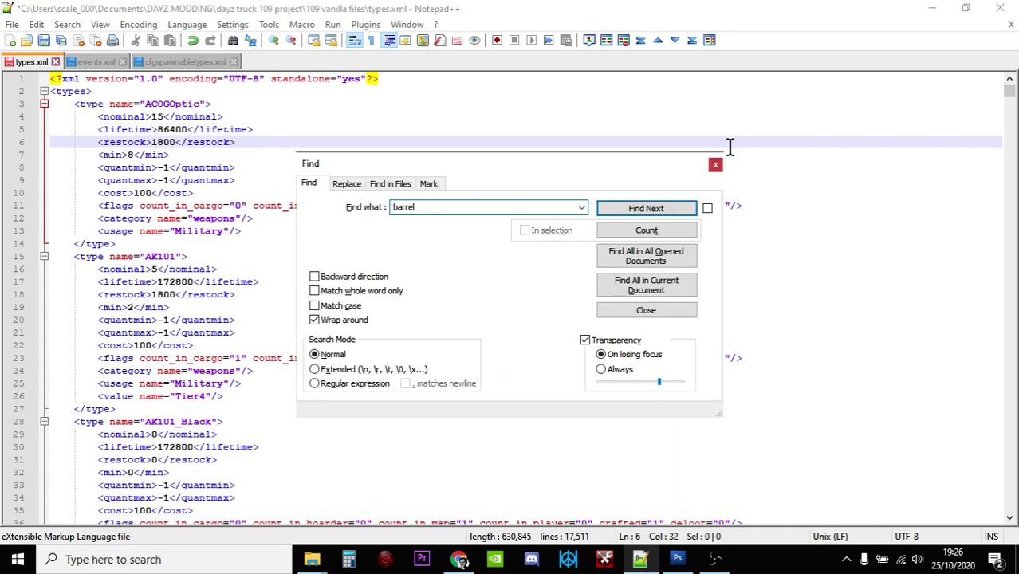
{"action": "left_click", "coordinate": [682, 215]}
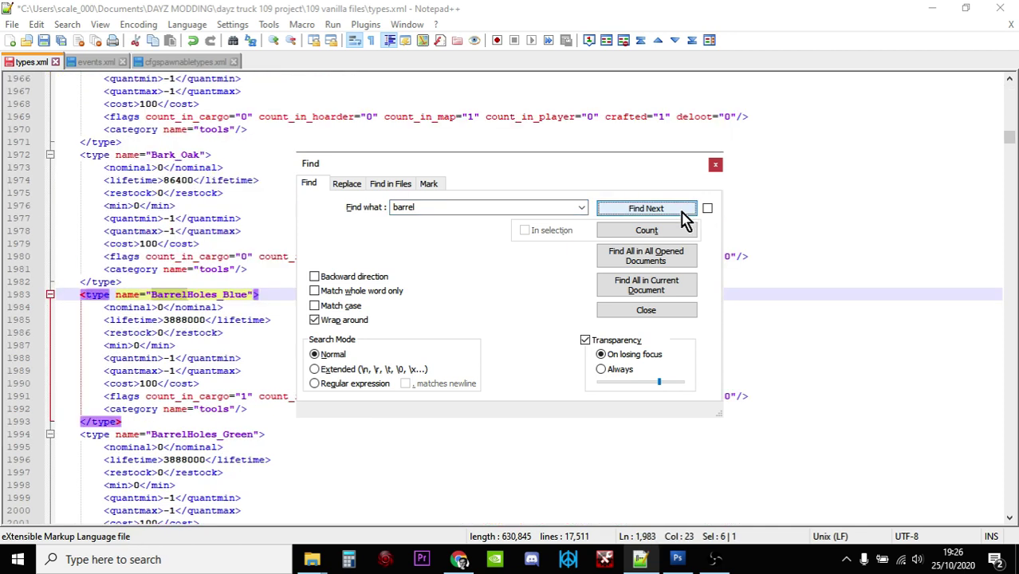
{"action": "left_click", "coordinate": [716, 165]}
{"action": "scroll", "coordinate": [575, 384], "scroll_direction": "down", "scroll_amount": 3}
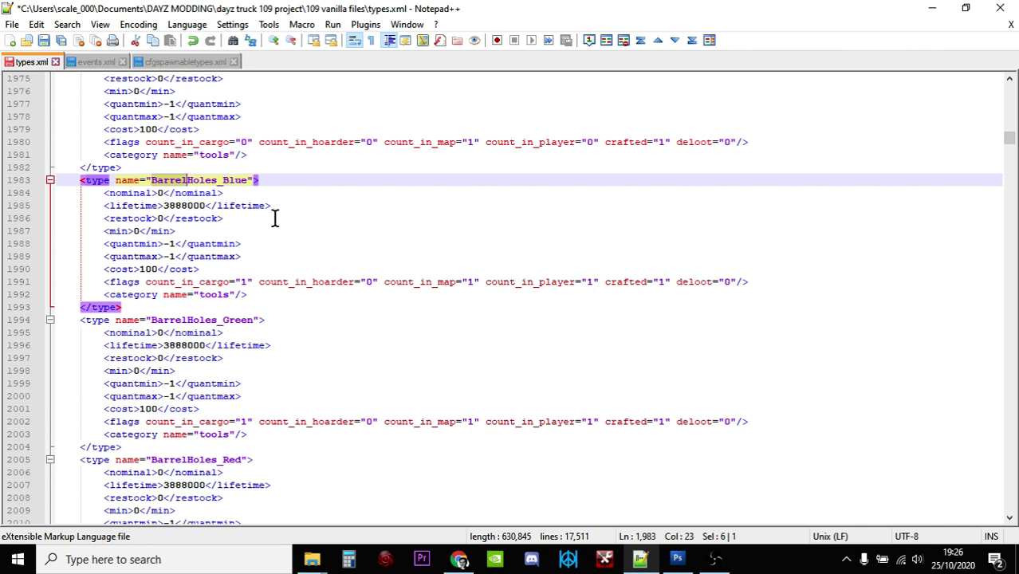
- Review the barrel entries in types.xml from BarrelHoles_Blue through Barrel_Yellow, comparing their nominal, min and usage values
{"action": "scroll", "coordinate": [339, 241], "scroll_direction": "down", "scroll_amount": 1}
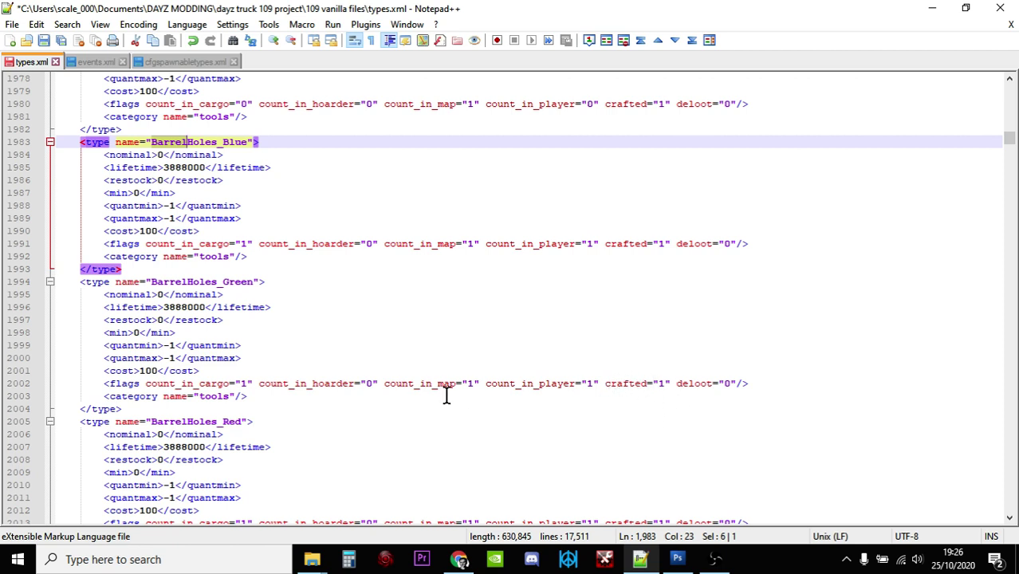
{"action": "scroll", "coordinate": [447, 397], "scroll_direction": "down", "scroll_amount": 7}
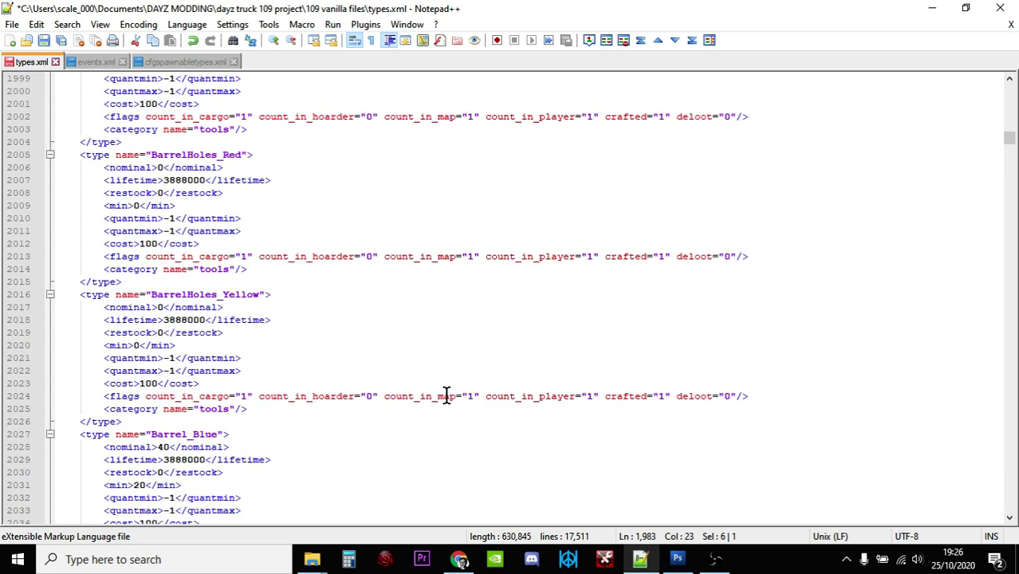
{"action": "scroll", "coordinate": [447, 396], "scroll_direction": "down", "scroll_amount": 8}
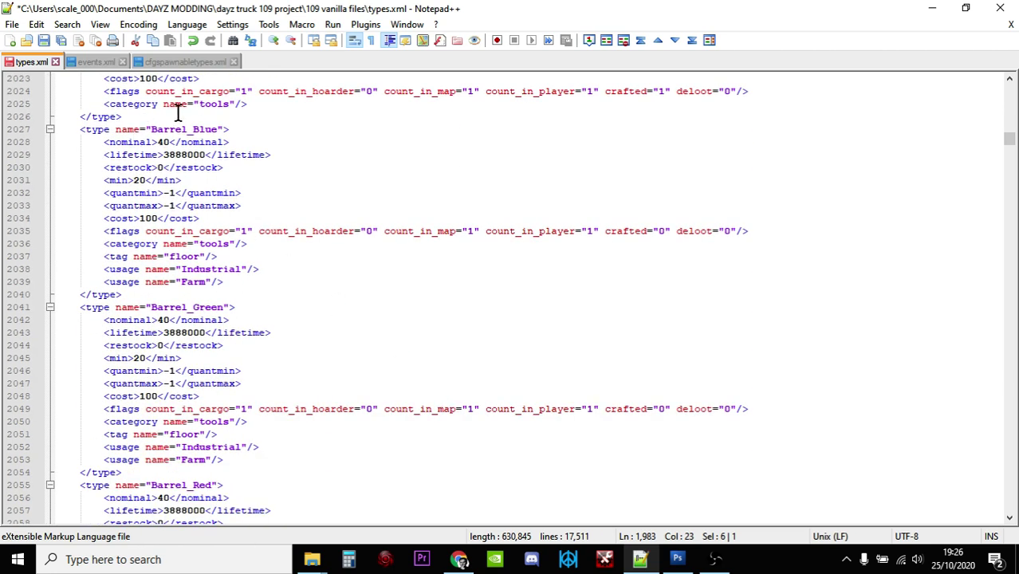
{"action": "scroll", "coordinate": [219, 285], "scroll_direction": "down", "scroll_amount": 1}
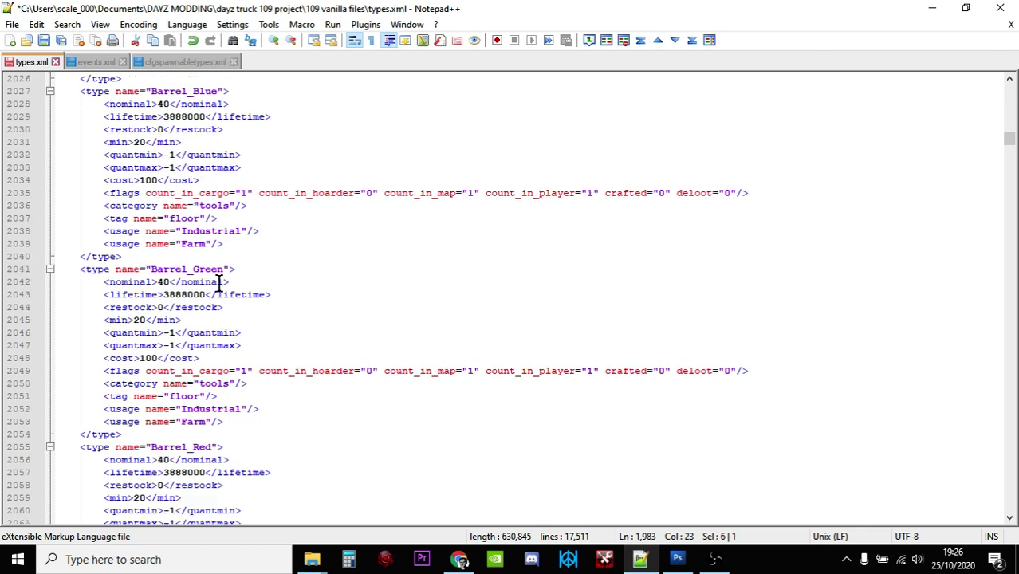
{"action": "scroll", "coordinate": [219, 286], "scroll_direction": "down", "scroll_amount": 1}
{"action": "scroll", "coordinate": [211, 380], "scroll_direction": "down", "scroll_amount": 3}
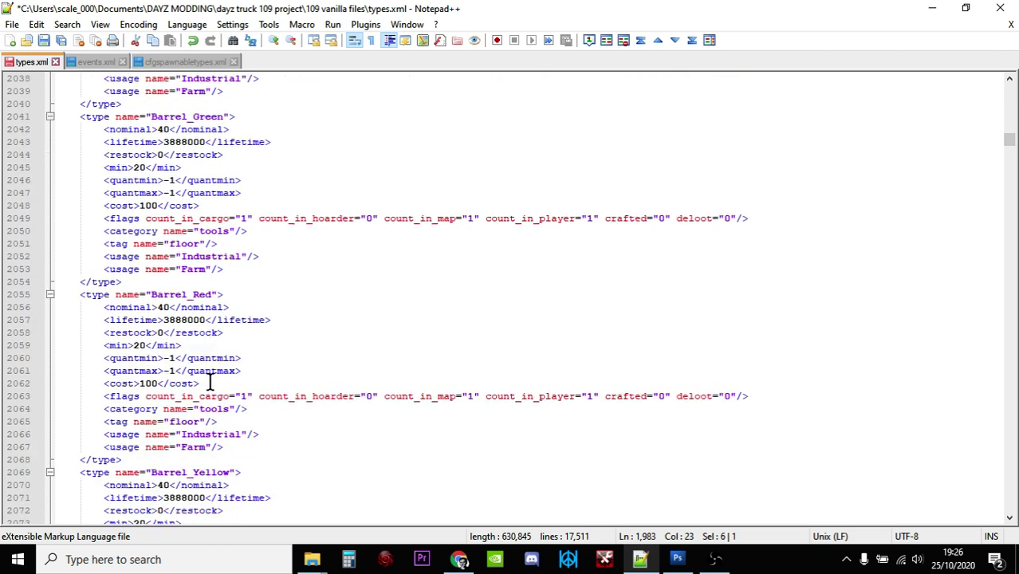
{"action": "scroll", "coordinate": [209, 381], "scroll_direction": "down", "scroll_amount": 5}
{"action": "scroll", "coordinate": [208, 387], "scroll_direction": "up", "scroll_amount": 11}
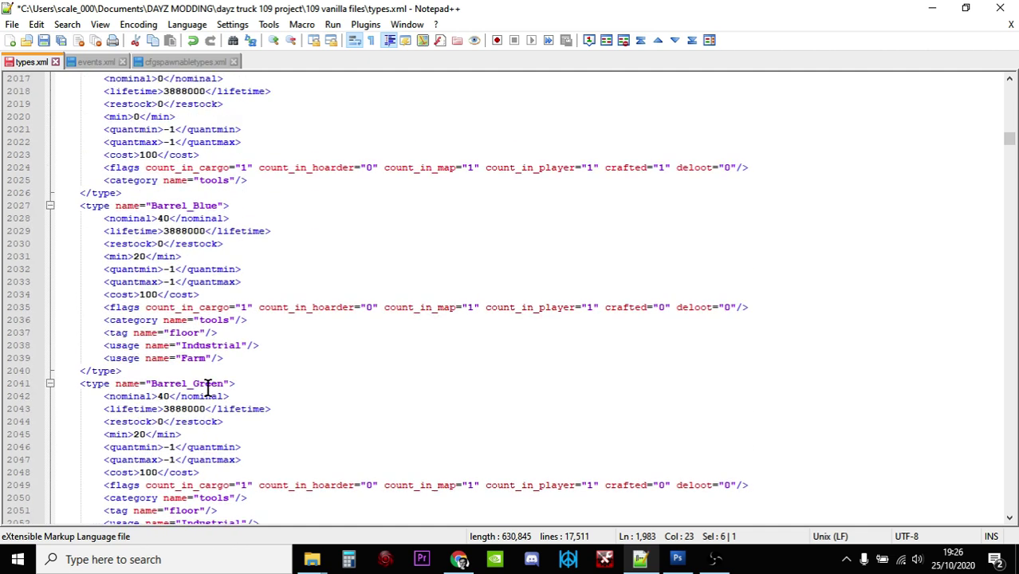
{"action": "scroll", "coordinate": [207, 388], "scroll_direction": "up", "scroll_amount": 2}
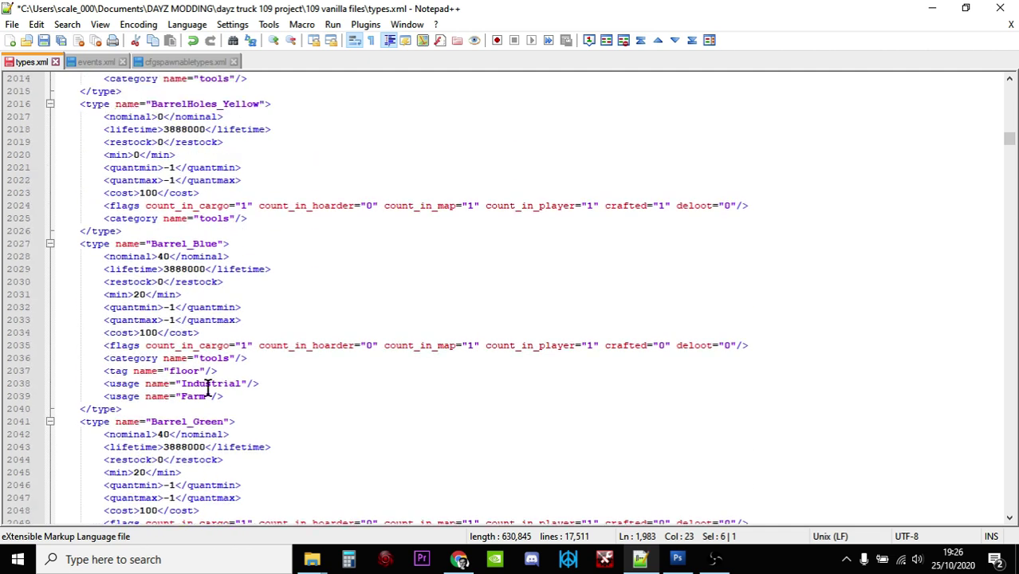
- Set the Barrel_Blue entry's nominal value to 50 and its min value to 40
{"action": "left_click", "coordinate": [168, 256]}
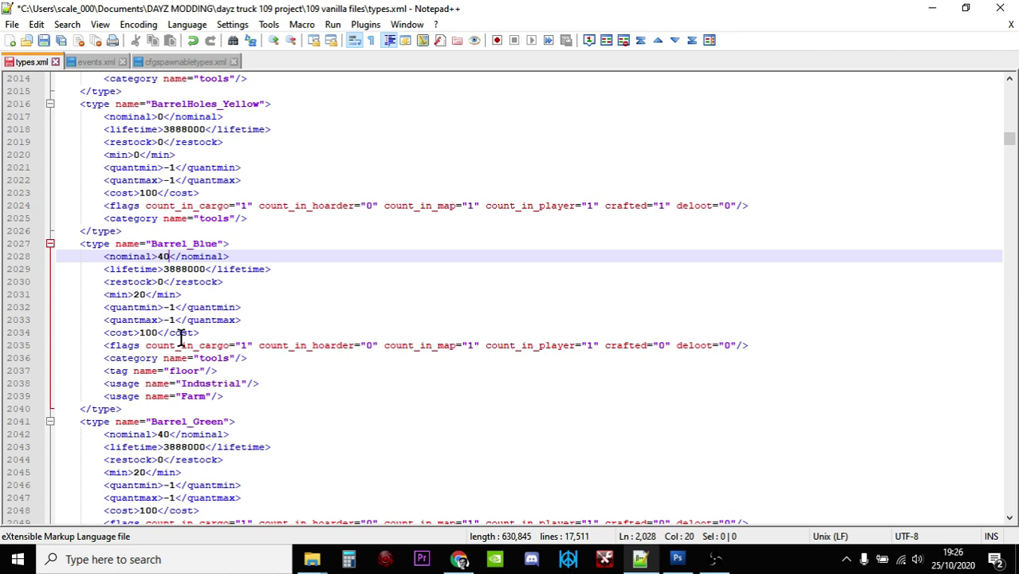
{"action": "key", "text": "BackSpace"}
{"action": "key", "text": "BackSpace"}
{"action": "type", "text": "50"}
{"action": "left_click", "coordinate": [145, 294]}
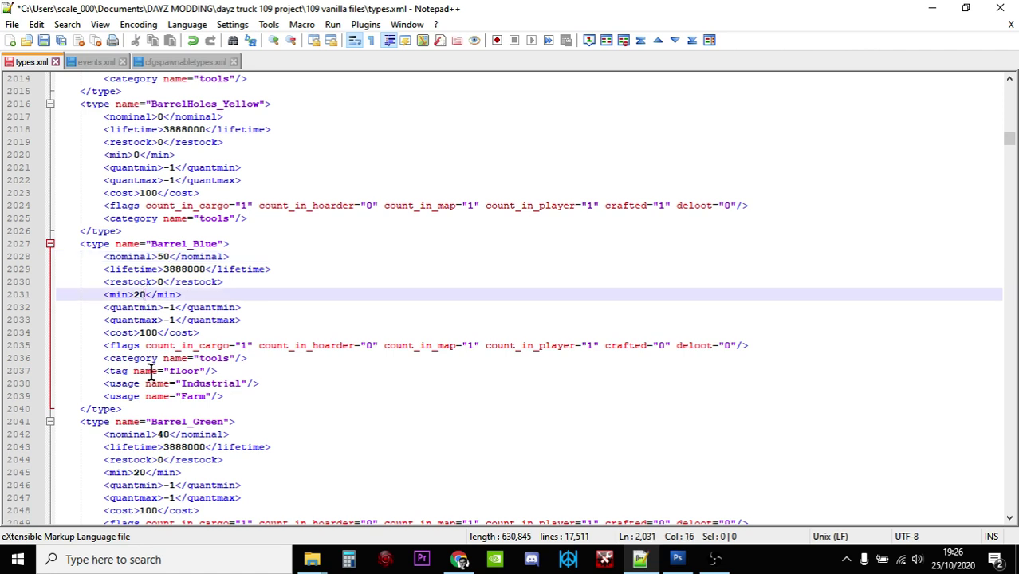
{"action": "key", "text": "BackSpace"}
{"action": "key", "text": "BackSpace"}
{"action": "type", "text": "40"}
- Set the count_in_cargo and count_in_player flags of the Barrel_Blue entry to 0
{"action": "scroll", "coordinate": [339, 284], "scroll_direction": "down", "scroll_amount": 1}
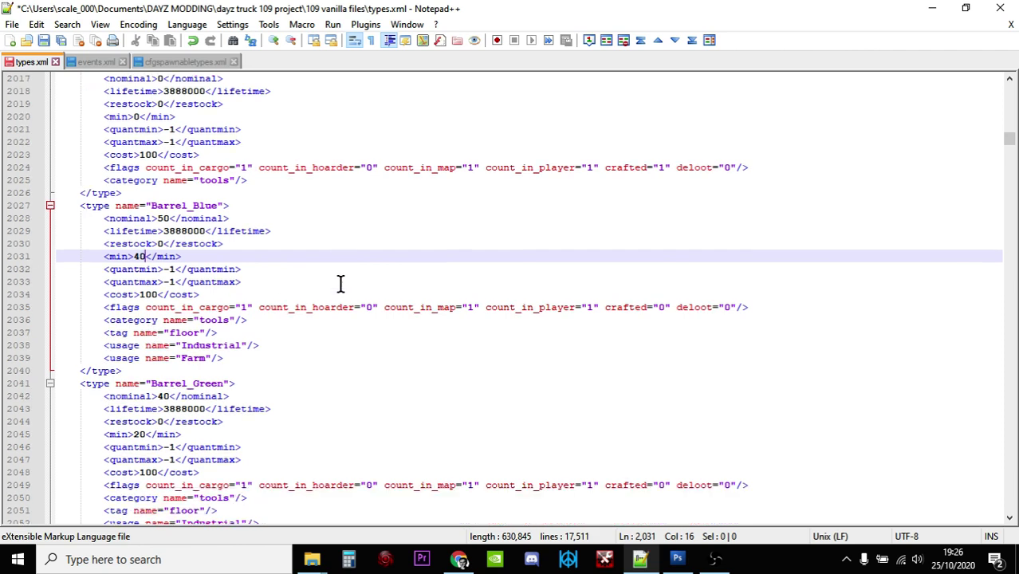
{"action": "left_click", "coordinate": [248, 307]}
{"action": "key", "text": "BackSpace"}
{"action": "type", "text": "0"}
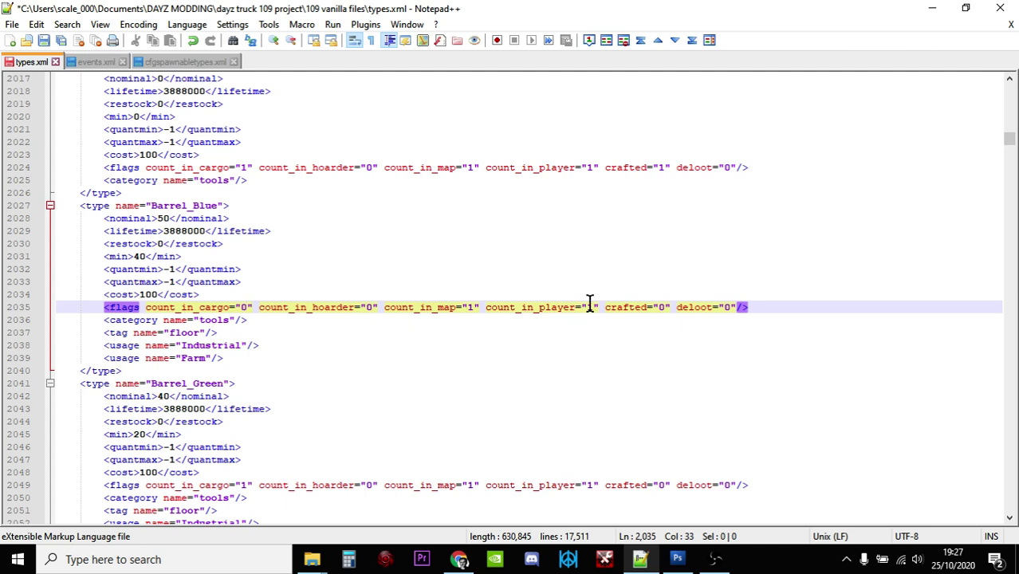
{"action": "left_click", "coordinate": [593, 307]}
{"action": "key", "text": "BackSpace"}
{"action": "type", "text": "0"}
{"action": "left_click", "coordinate": [266, 320]}
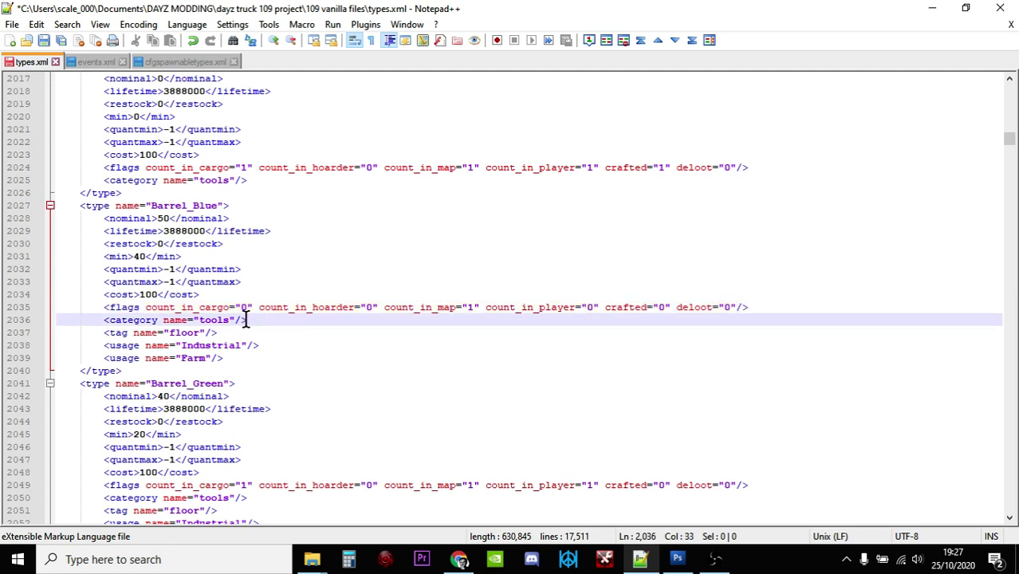
- Examine Barrel_Blue's category and usage lines and compare them with the green, red and yellow barrel entries
{"action": "left_click", "coordinate": [230, 320]}
{"action": "left_click", "coordinate": [226, 357]}
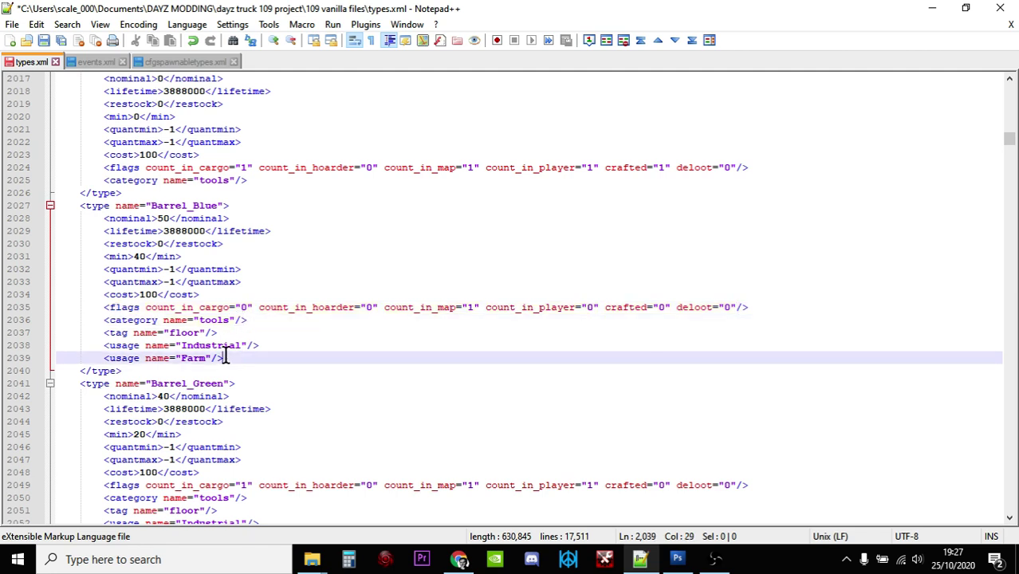
{"action": "left_click", "coordinate": [271, 343]}
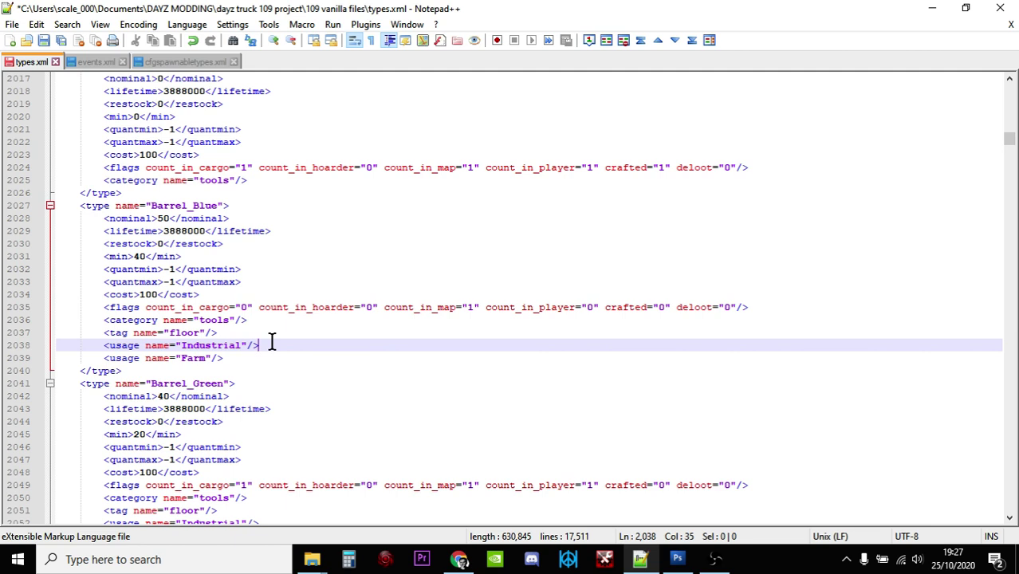
{"action": "left_click", "coordinate": [254, 358]}
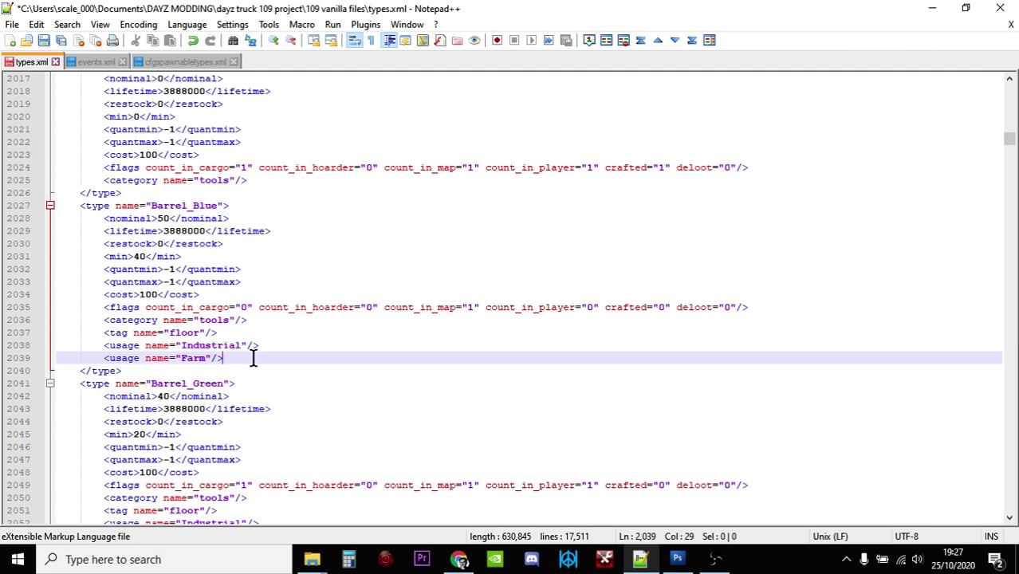
{"action": "scroll", "coordinate": [335, 358], "scroll_direction": "down", "scroll_amount": 5}
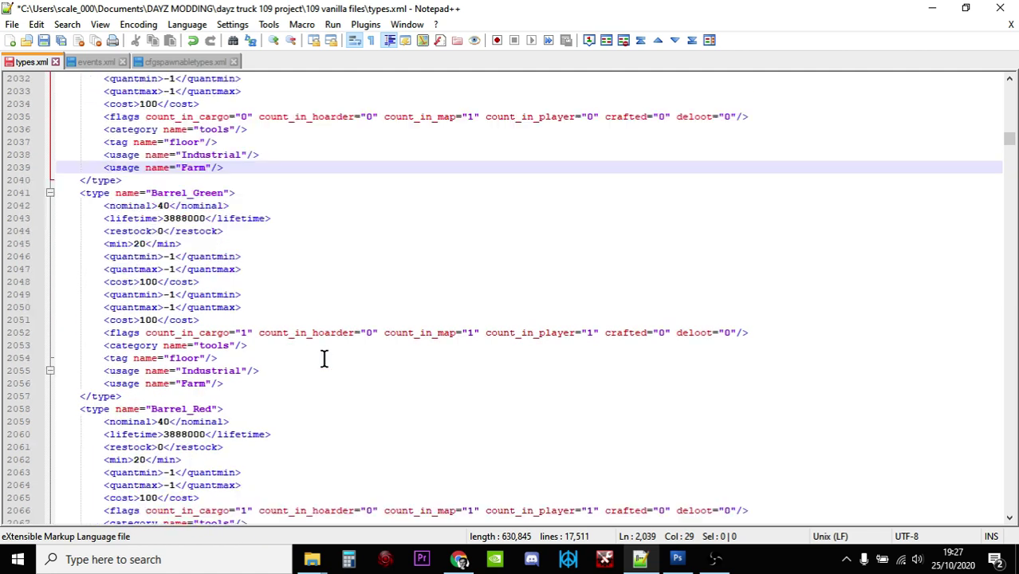
{"action": "scroll", "coordinate": [324, 358], "scroll_direction": "down", "scroll_amount": 5}
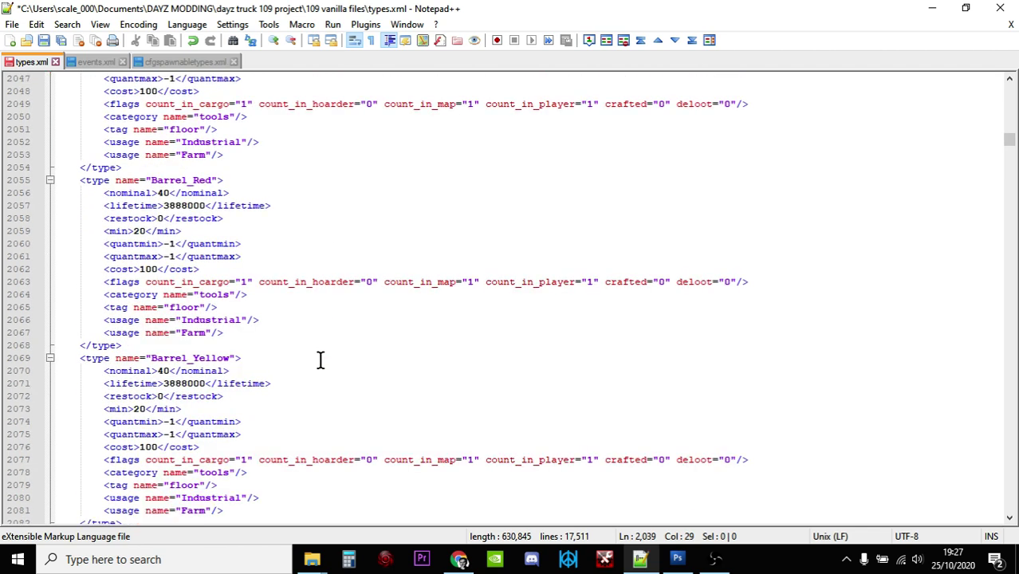
{"action": "scroll", "coordinate": [319, 363], "scroll_direction": "down", "scroll_amount": 2}
{"action": "scroll", "coordinate": [316, 365], "scroll_direction": "up", "scroll_amount": 8}
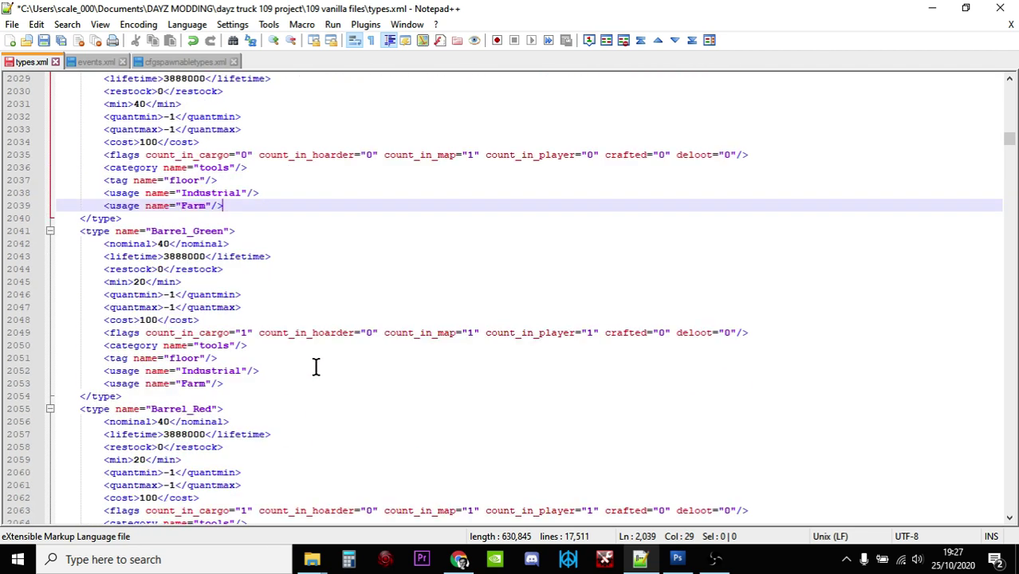
{"action": "scroll", "coordinate": [316, 366], "scroll_direction": "up", "scroll_amount": 4}
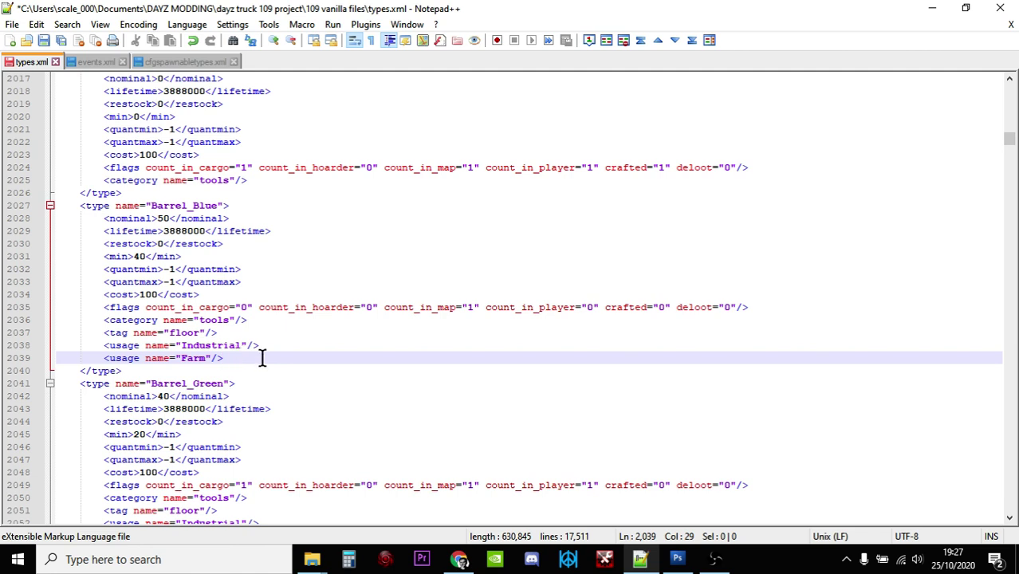
- Switch to Chrome and examine the Location Tag table on the DayZ wiki's Central Loot Economy page
{"action": "left_click", "coordinate": [457, 559]}
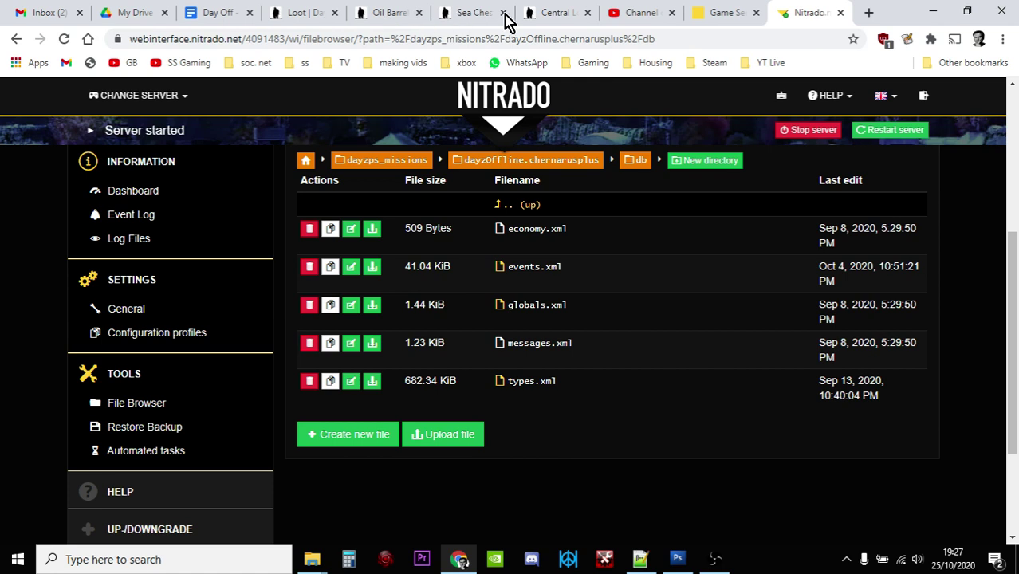
{"action": "left_click", "coordinate": [549, 13]}
{"action": "scroll", "coordinate": [450, 256], "scroll_direction": "down", "scroll_amount": 7}
{"action": "scroll", "coordinate": [450, 263], "scroll_direction": "down", "scroll_amount": 6}
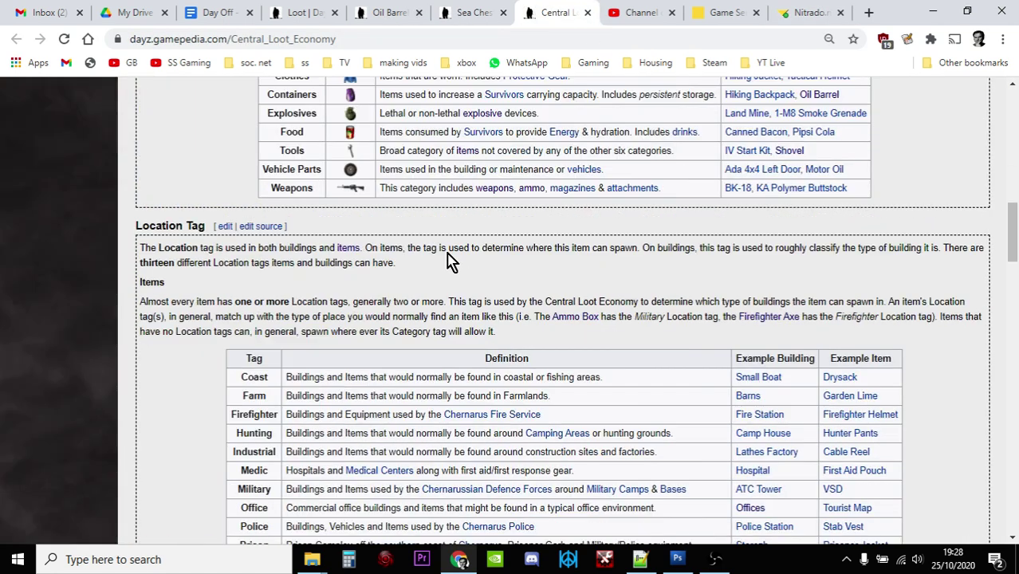
{"action": "scroll", "coordinate": [450, 263], "scroll_direction": "up", "scroll_amount": 1}
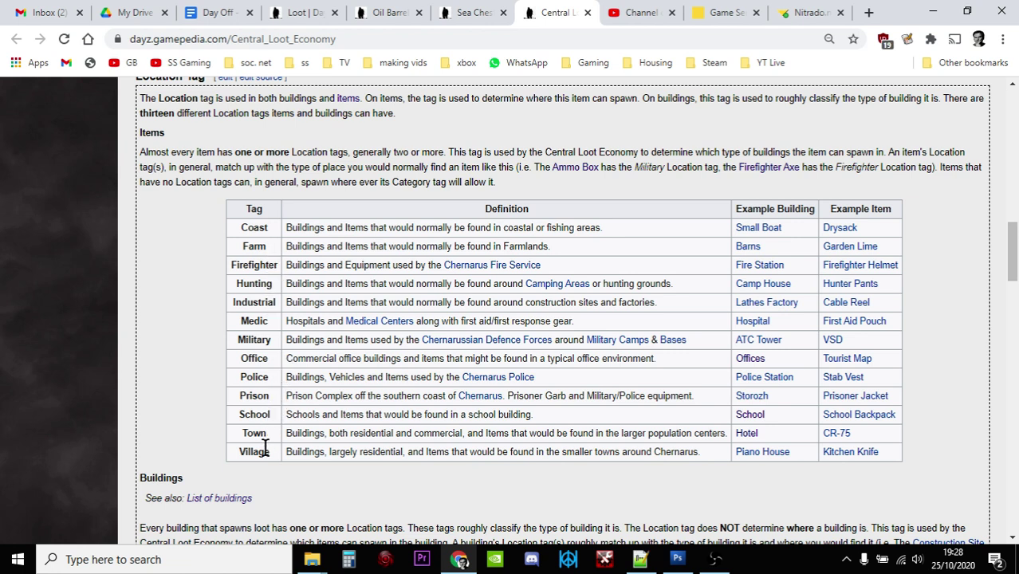
{"action": "left_click", "coordinate": [641, 561]}
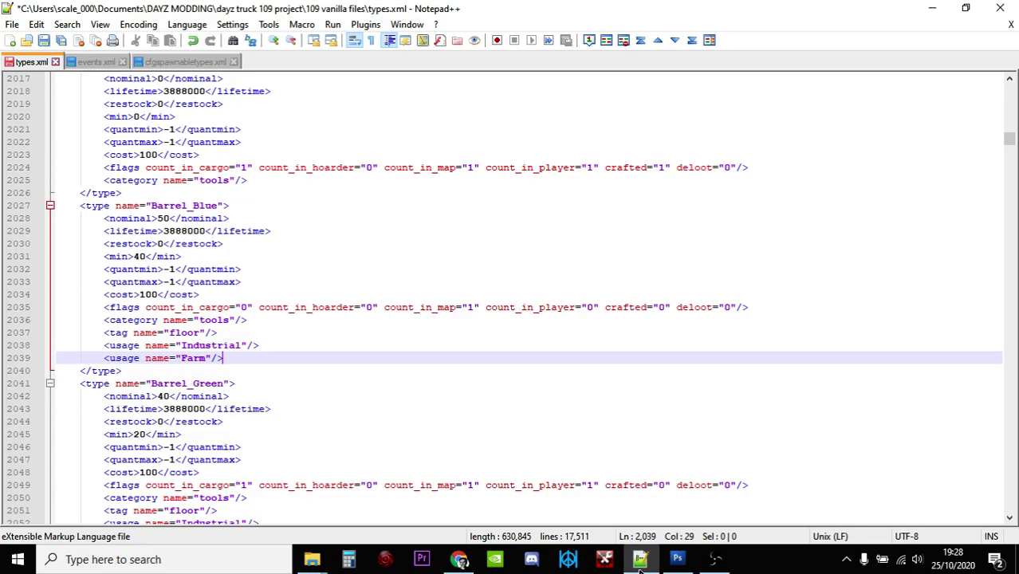
{"action": "left_click", "coordinate": [640, 568]}
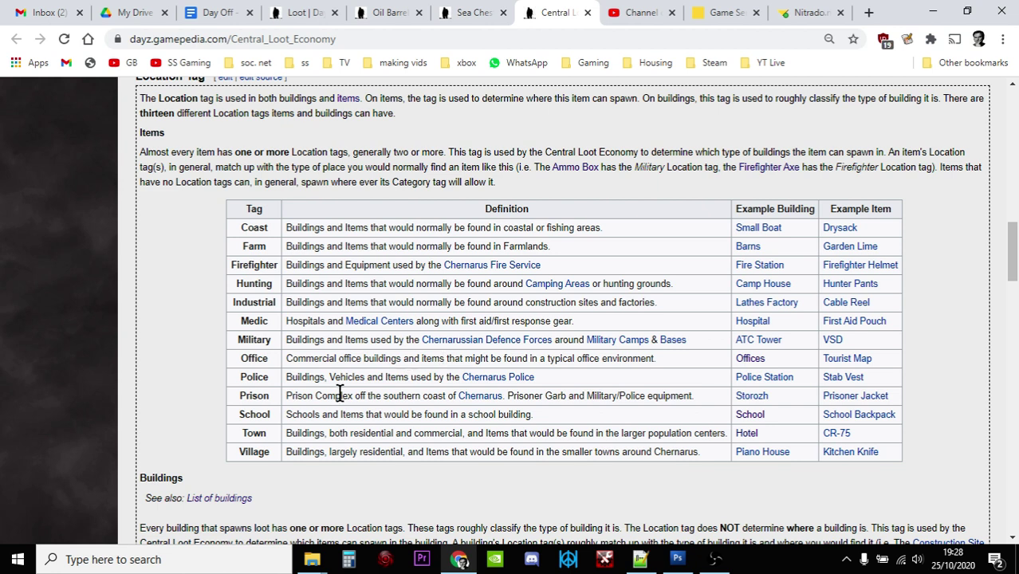
- Copy the tag name "Village" from the Location Tag table
{"action": "left_click_drag", "start_coordinate": [271, 452], "coordinate": [241, 451]}
{"action": "right_click", "coordinate": [249, 451]}
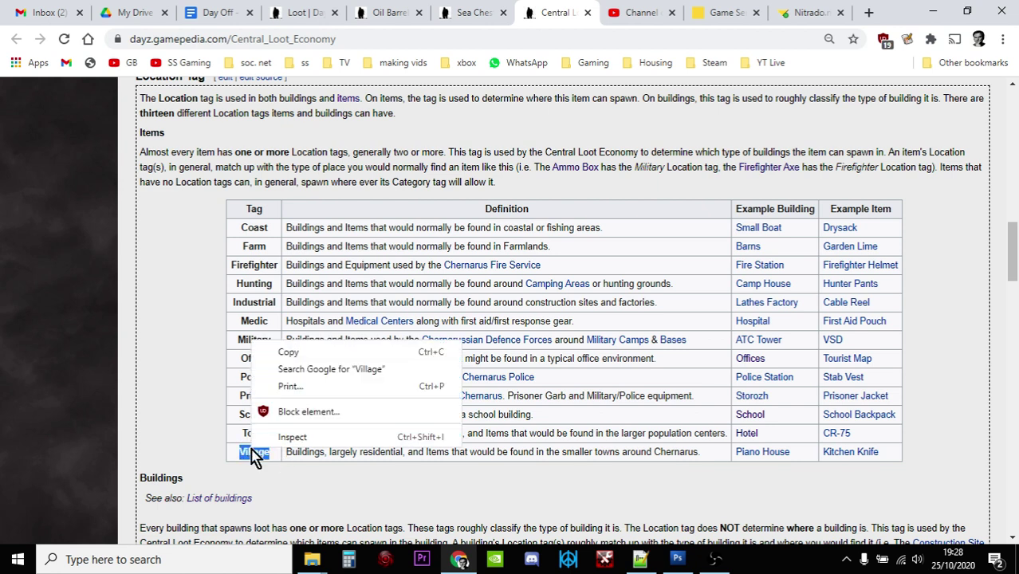
{"action": "left_click", "coordinate": [289, 351]}
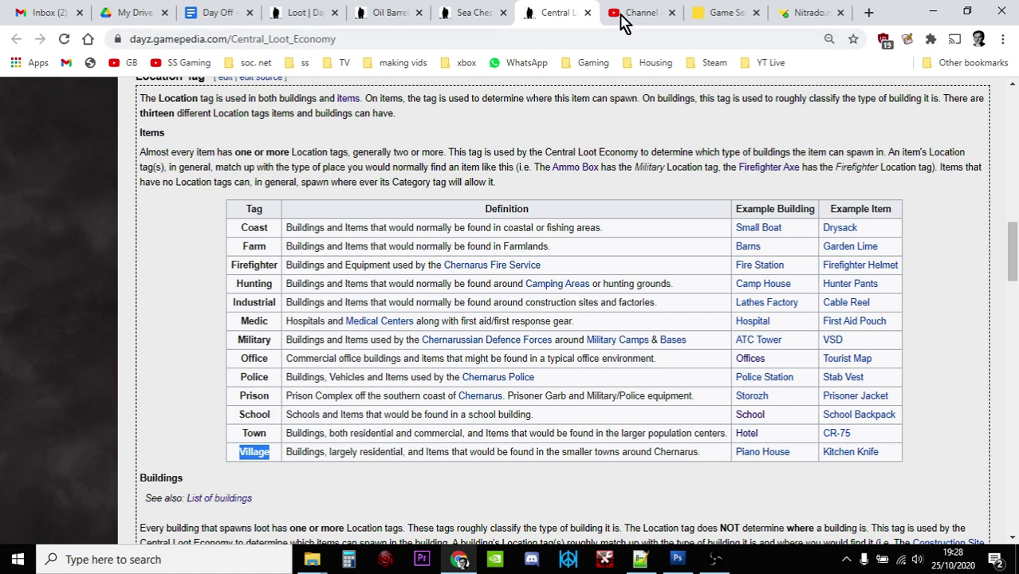
{"action": "left_click", "coordinate": [621, 16]}
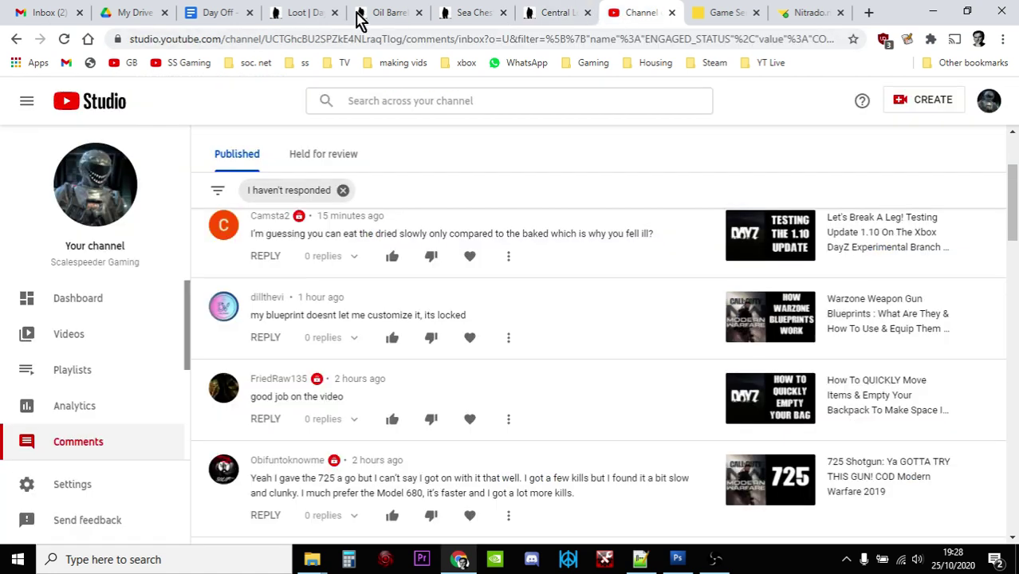
- Switch back to Notepad++ and duplicate Barrel_Blue's Farm usage line onto a new line directly below it
{"action": "left_click", "coordinate": [640, 561]}
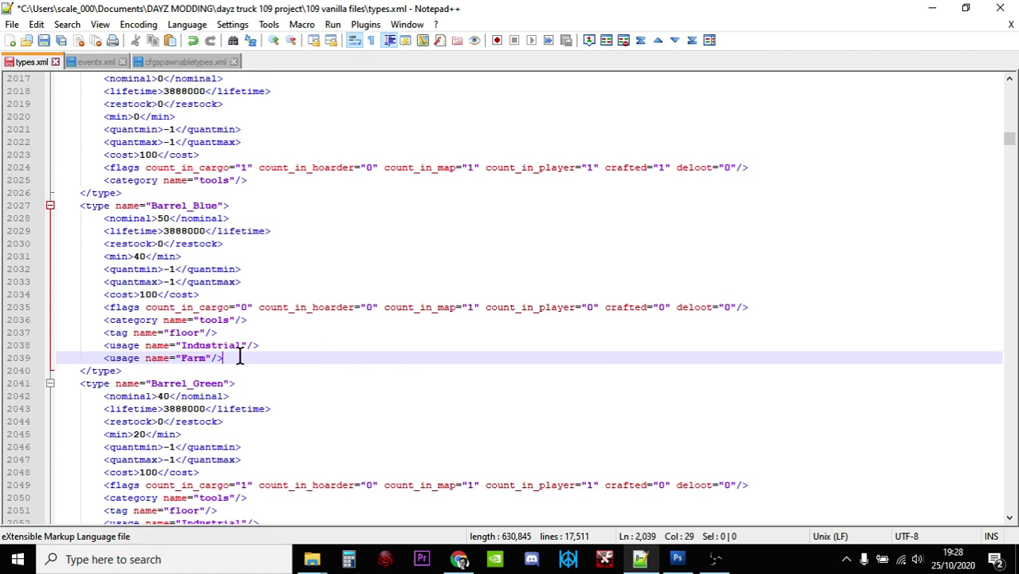
{"action": "key", "text": "Return"}
{"action": "left_click_drag", "start_coordinate": [225, 358], "coordinate": [102, 358]}
{"action": "right_click", "coordinate": [116, 367]}
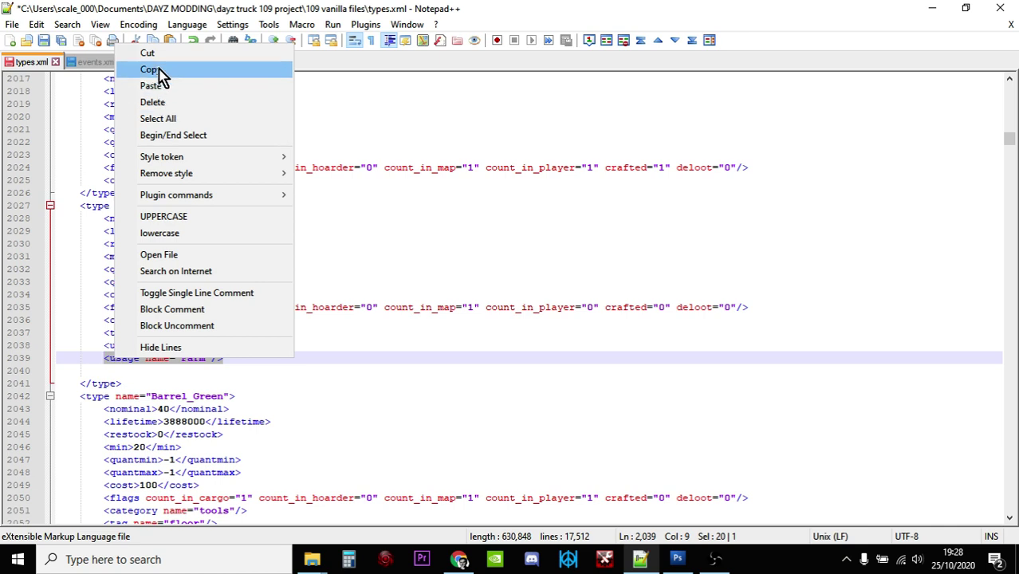
{"action": "left_click", "coordinate": [165, 70]}
{"action": "left_click", "coordinate": [124, 372]}
{"action": "right_click", "coordinate": [121, 374]}
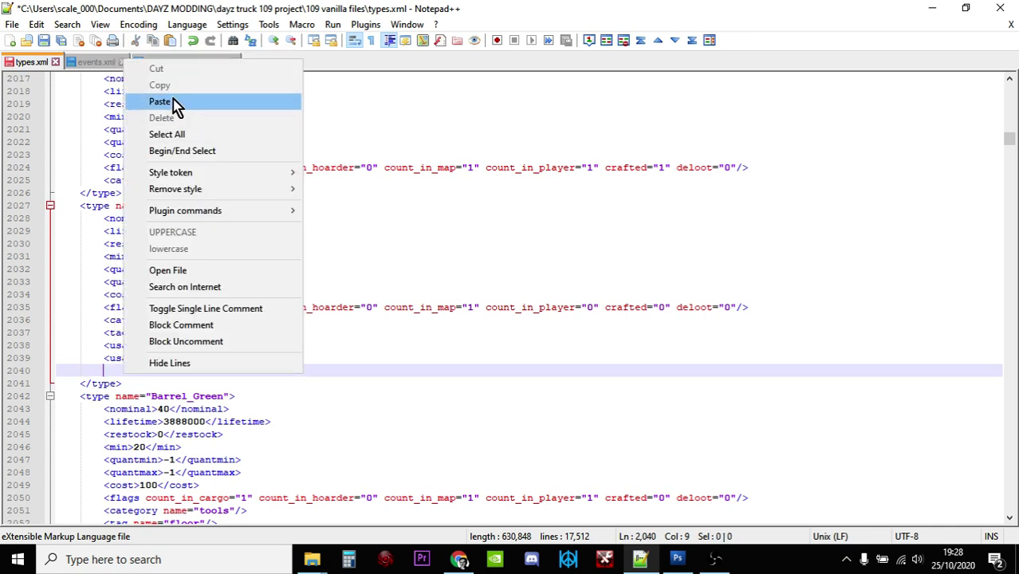
{"action": "left_click", "coordinate": [173, 103]}
- Change the usage name in Barrel_Blue's duplicated line to "Village"
{"action": "left_click", "coordinate": [206, 371]}
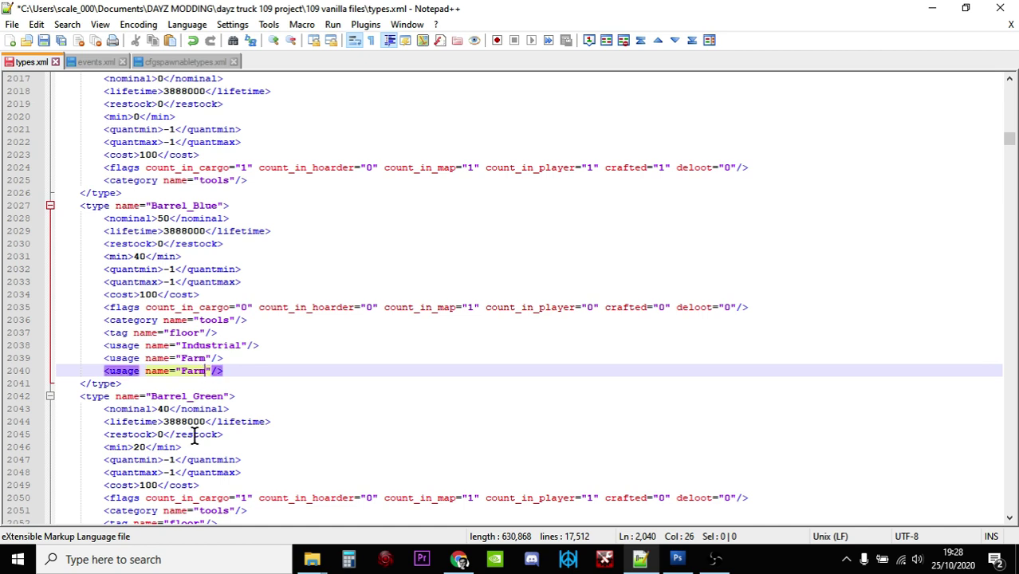
{"action": "key", "text": "BackSpace"}
{"action": "key", "text": "BackSpace"}
{"action": "key", "text": "BackSpace"}
{"action": "key", "text": "BackSpace"}
{"action": "type", "text": "Villa"}
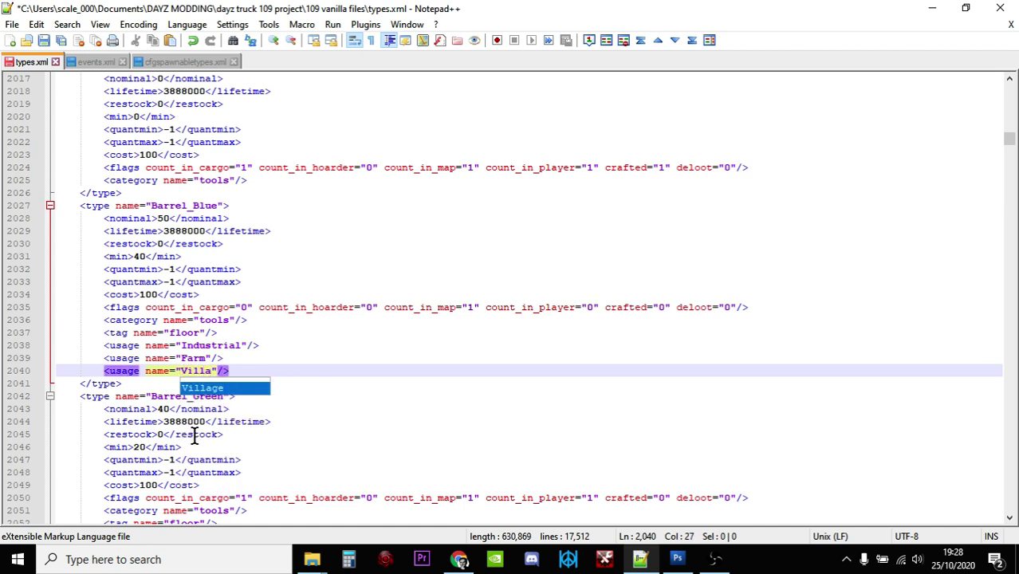
{"action": "type", "text": "g"}
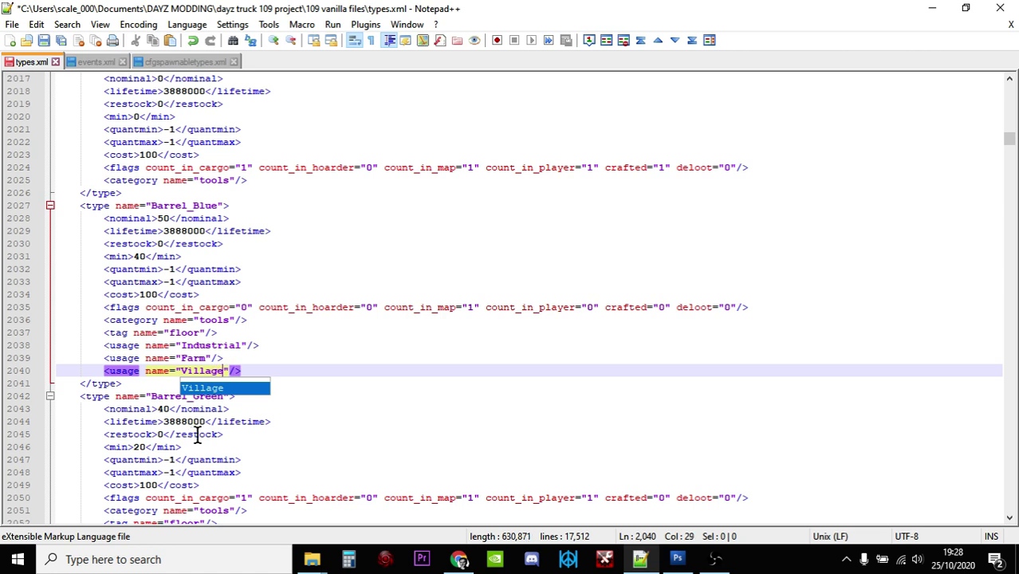
{"action": "type", "text": "e"}
{"action": "left_click_drag", "start_coordinate": [286, 373], "coordinate": [287, 378]}
{"action": "left_click", "coordinate": [284, 369]}
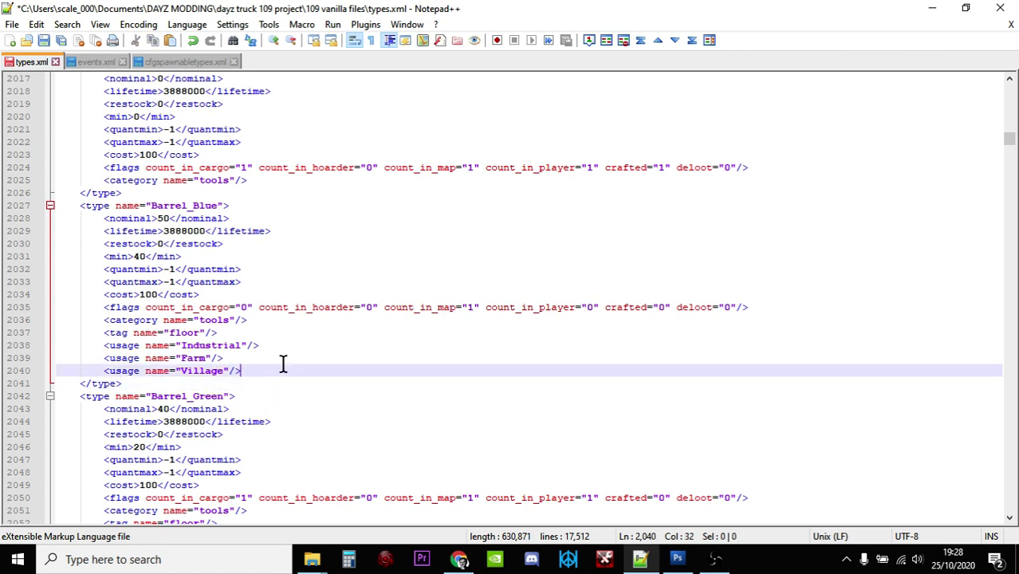
{"action": "left_click", "coordinate": [221, 319]}
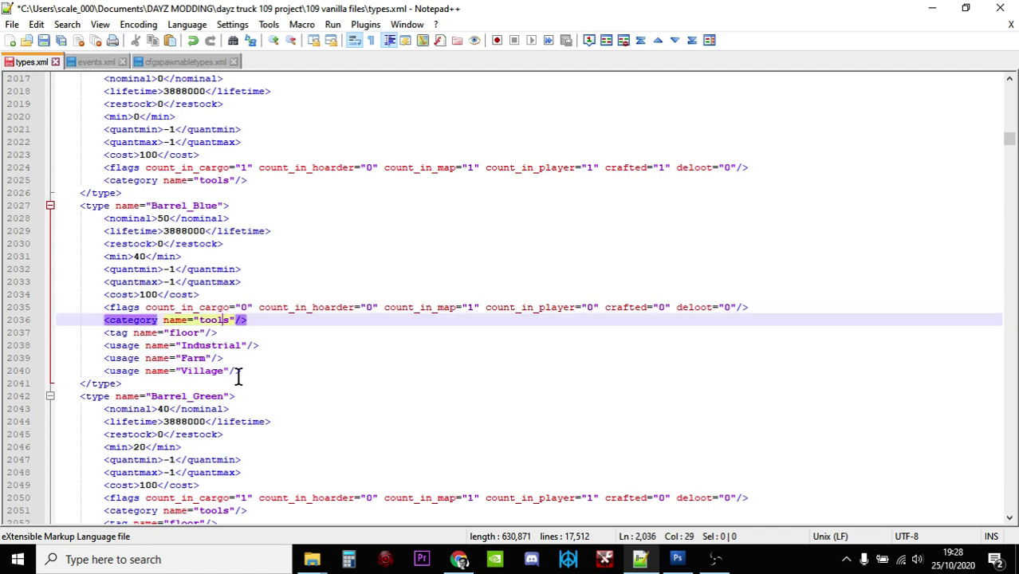
- Copy Barrel_Blue's settings block, from its nominal line down to its closing type tag
{"action": "left_click", "coordinate": [246, 384]}
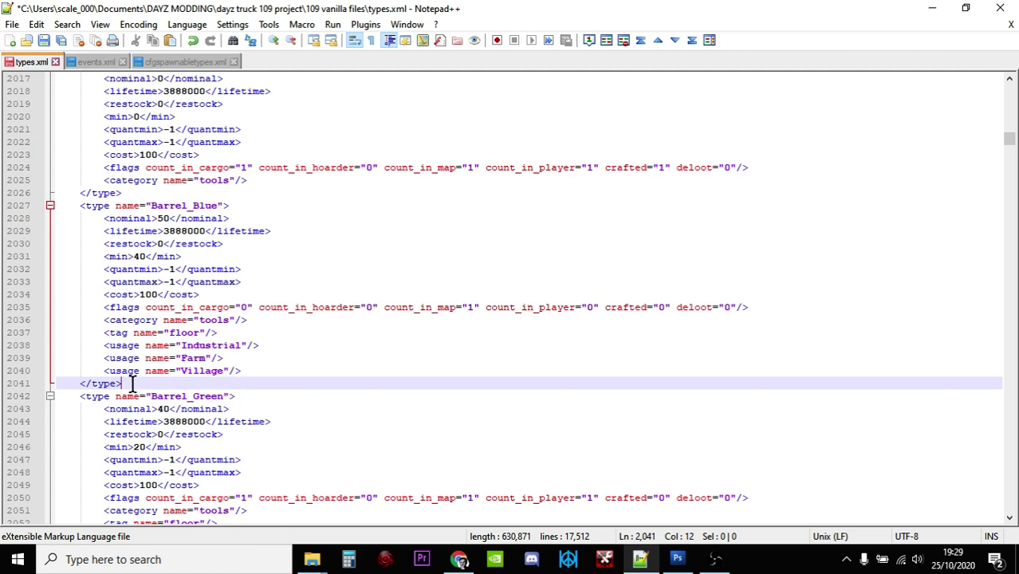
{"action": "left_click_drag", "start_coordinate": [124, 382], "coordinate": [104, 217]}
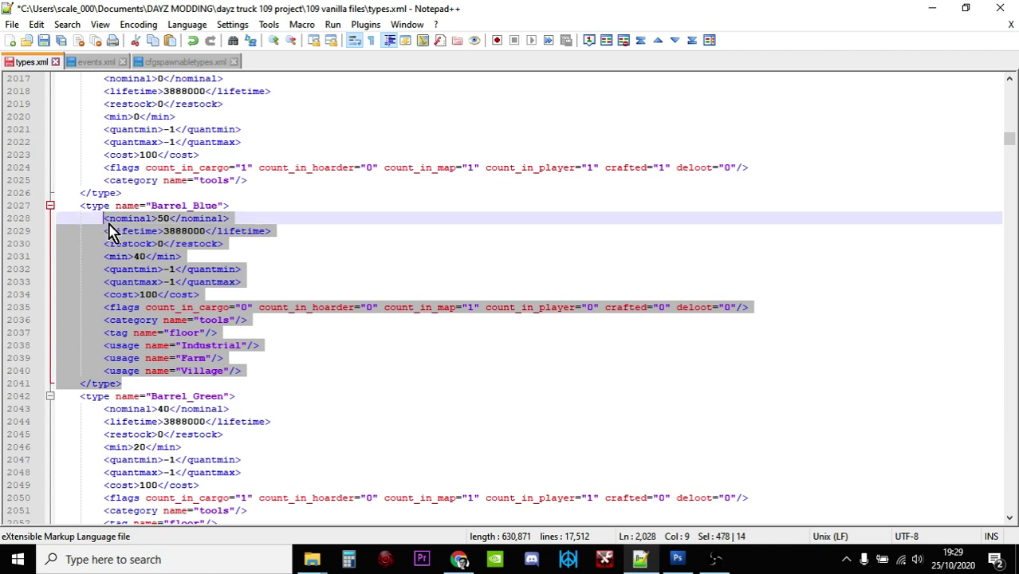
{"action": "right_click", "coordinate": [106, 221]}
{"action": "left_click", "coordinate": [143, 247]}
- Replace Barrel_Green's settings, from its nominal line through its closing type tag, with the copied Barrel_Blue block
{"action": "scroll", "coordinate": [176, 270], "scroll_direction": "down", "scroll_amount": 5}
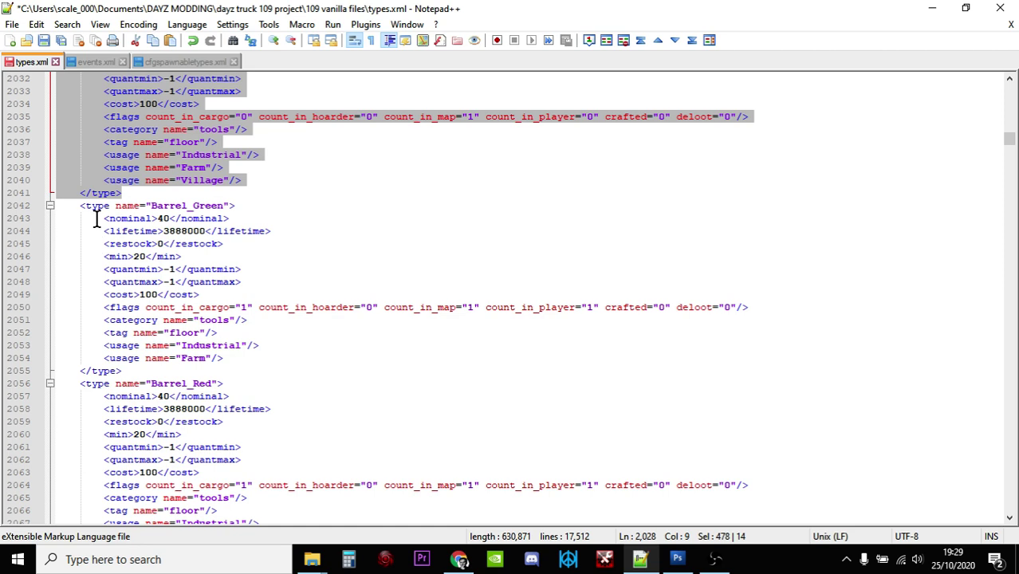
{"action": "left_click_drag", "start_coordinate": [96, 220], "coordinate": [200, 367]}
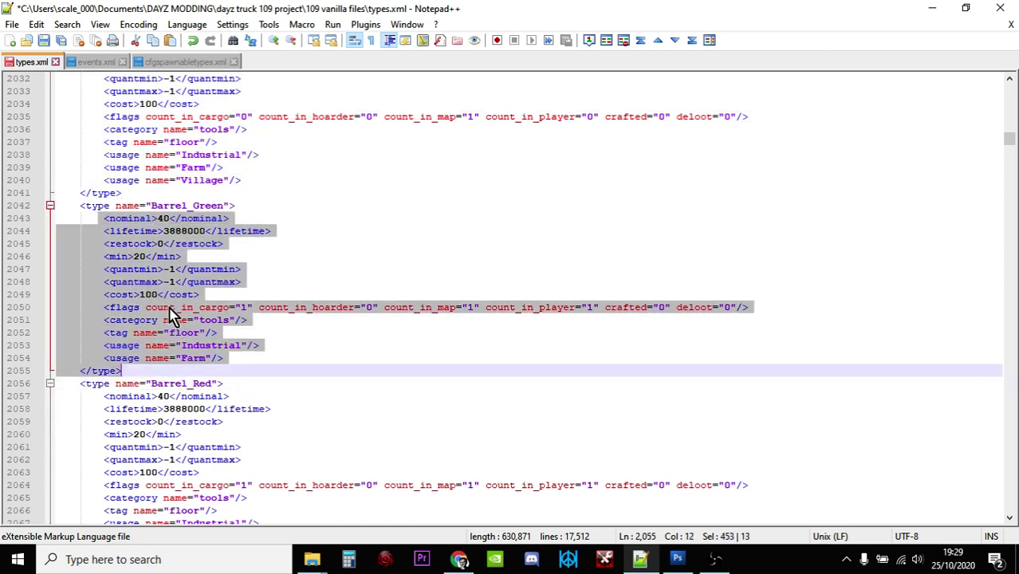
{"action": "right_click", "coordinate": [171, 315]}
{"action": "left_click", "coordinate": [204, 272]}
- Replace Barrel_Red's settings, from its nominal line through its closing type tag, with the copied Barrel_Blue block
{"action": "scroll", "coordinate": [204, 311], "scroll_direction": "down", "scroll_amount": 4}
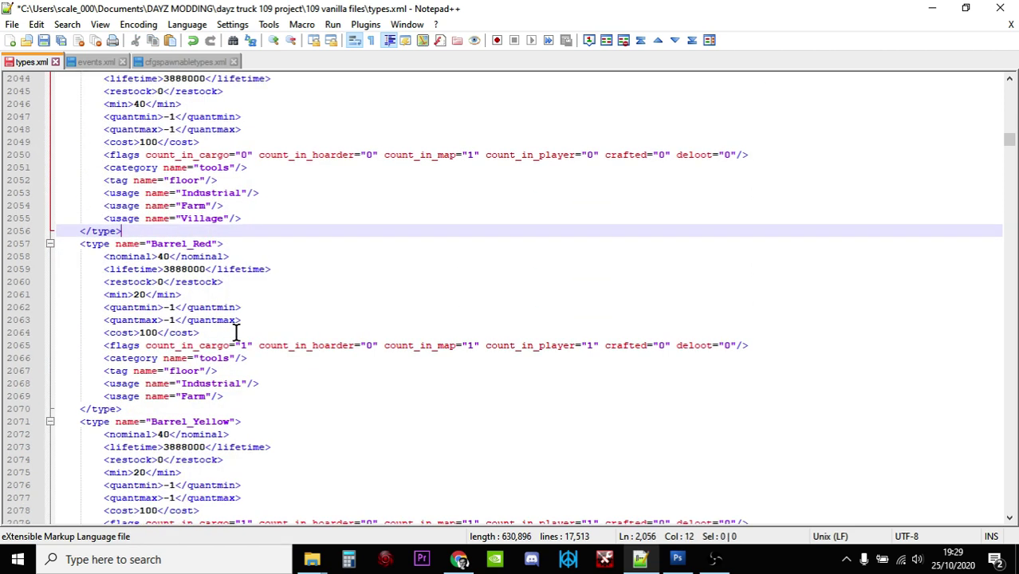
{"action": "left_click_drag", "start_coordinate": [100, 256], "coordinate": [268, 405]}
{"action": "right_click", "coordinate": [142, 333]}
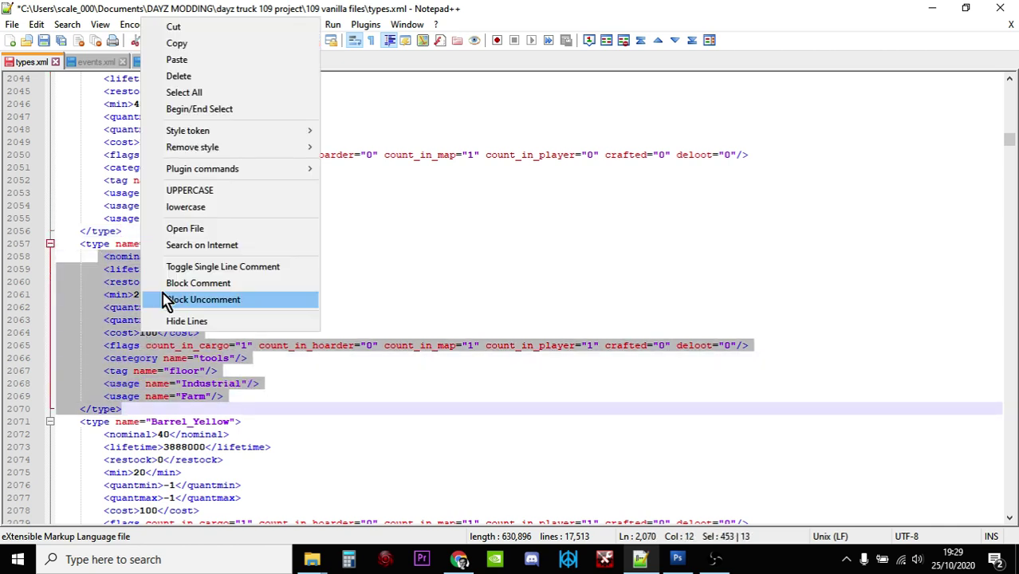
{"action": "left_click", "coordinate": [200, 61]}
- Replace Barrel_Yellow's settings through its closing type tag with the copied Barrel_Blue block, and review all four barrel entries
{"action": "scroll", "coordinate": [296, 303], "scroll_direction": "down", "scroll_amount": 4}
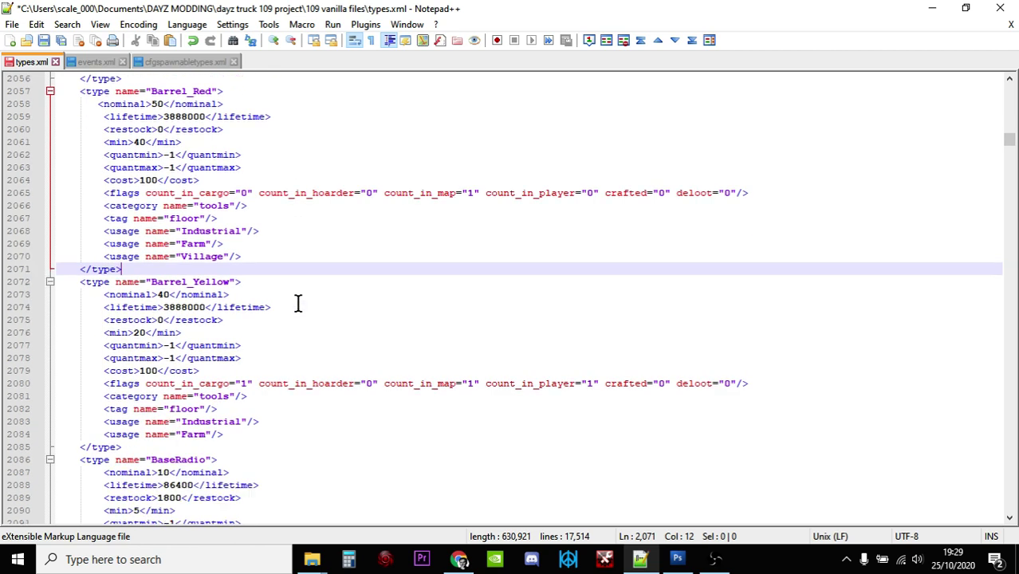
{"action": "scroll", "coordinate": [297, 303], "scroll_direction": "down", "scroll_amount": 1}
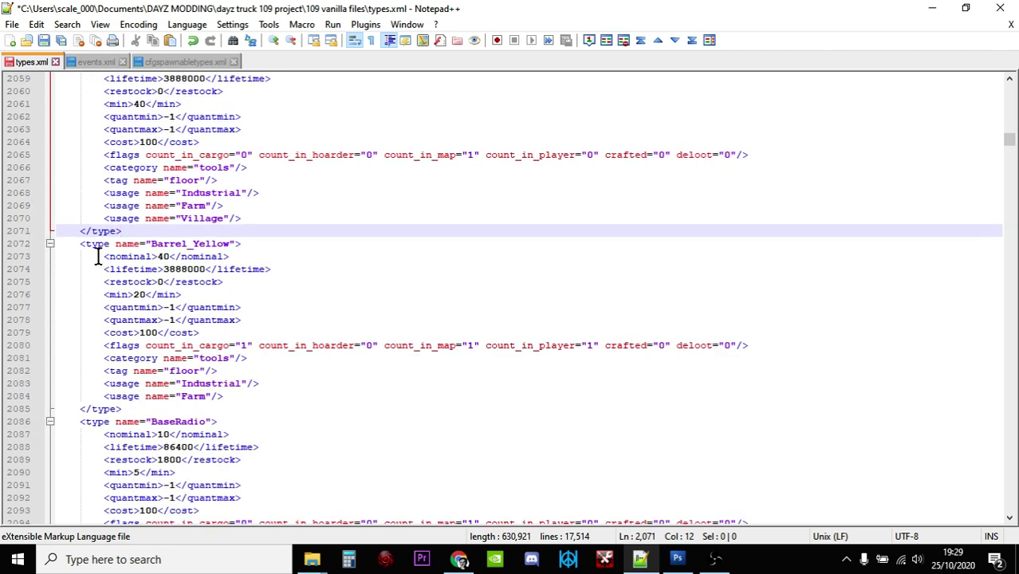
{"action": "left_click_drag", "start_coordinate": [98, 256], "coordinate": [271, 403]}
{"action": "right_click", "coordinate": [169, 348]}
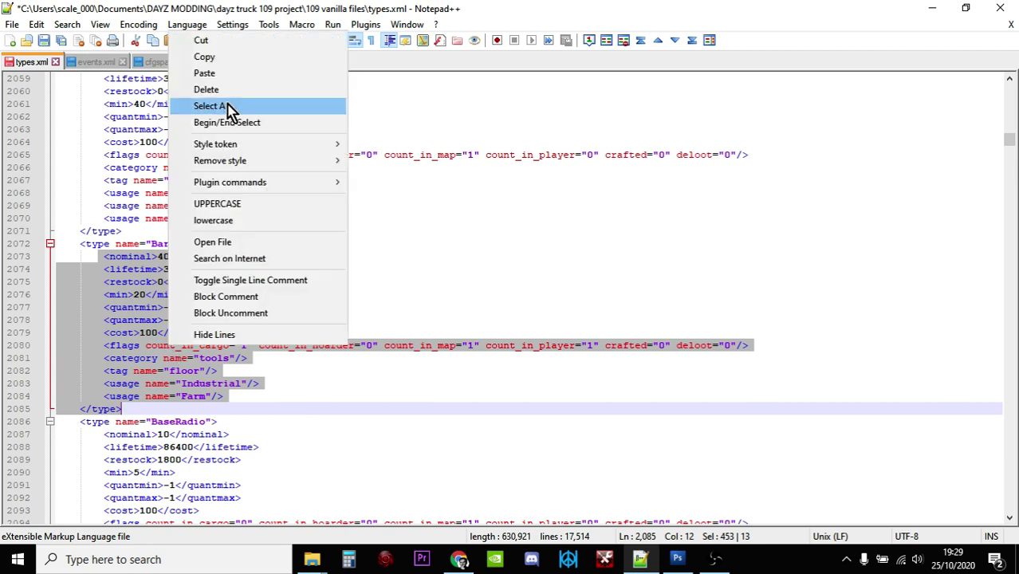
{"action": "left_click", "coordinate": [230, 73]}
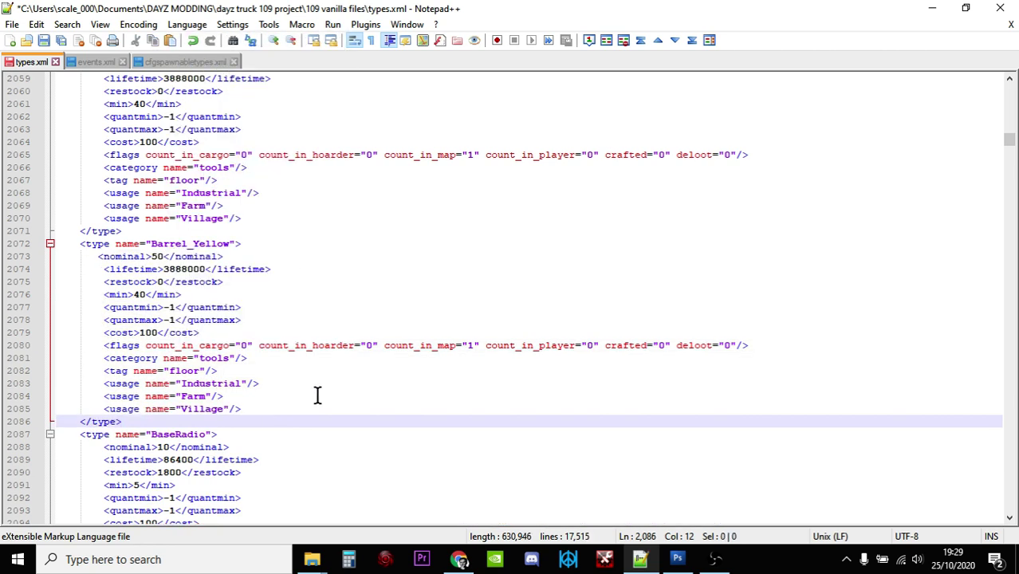
{"action": "scroll", "coordinate": [317, 394], "scroll_direction": "up", "scroll_amount": 8}
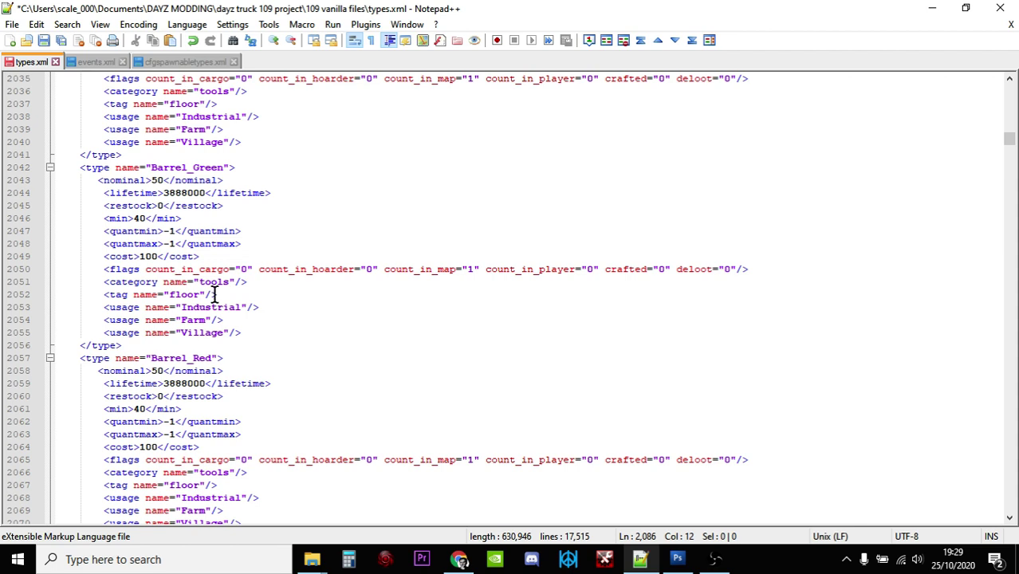
{"action": "scroll", "coordinate": [214, 296], "scroll_direction": "down", "scroll_amount": 7}
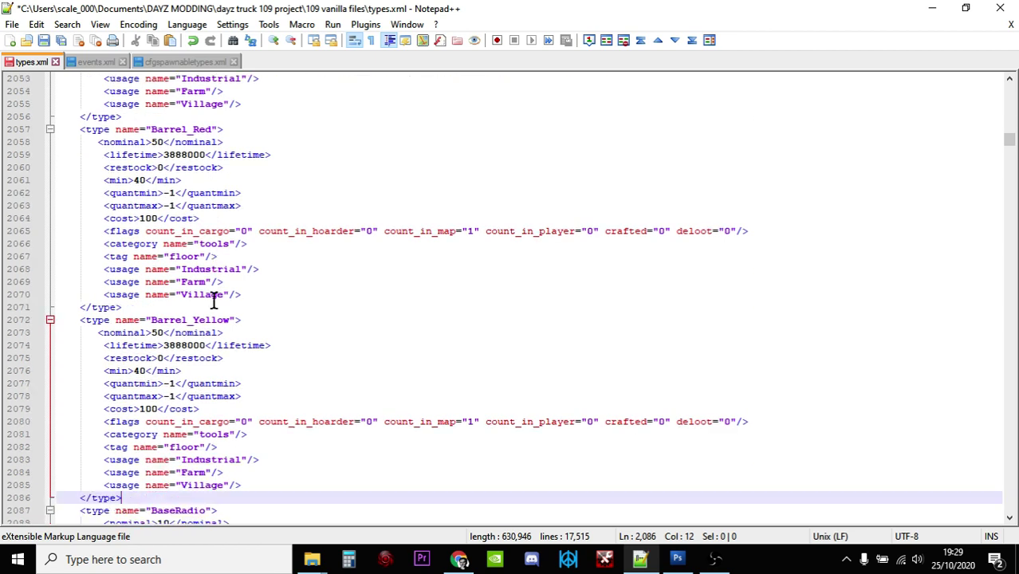
{"action": "scroll", "coordinate": [214, 299], "scroll_direction": "up", "scroll_amount": 9}
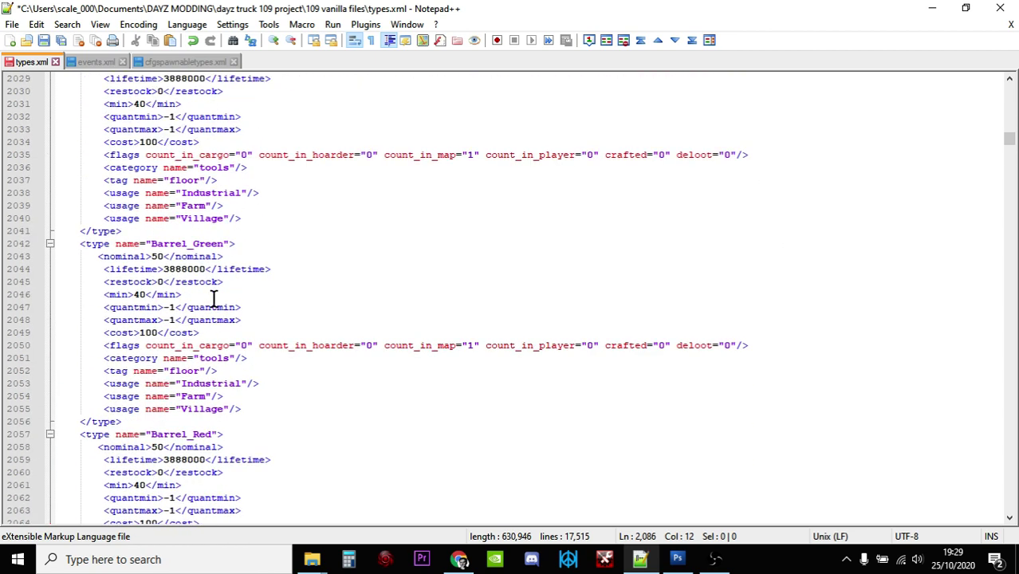
{"action": "scroll", "coordinate": [214, 299], "scroll_direction": "up", "scroll_amount": 1}
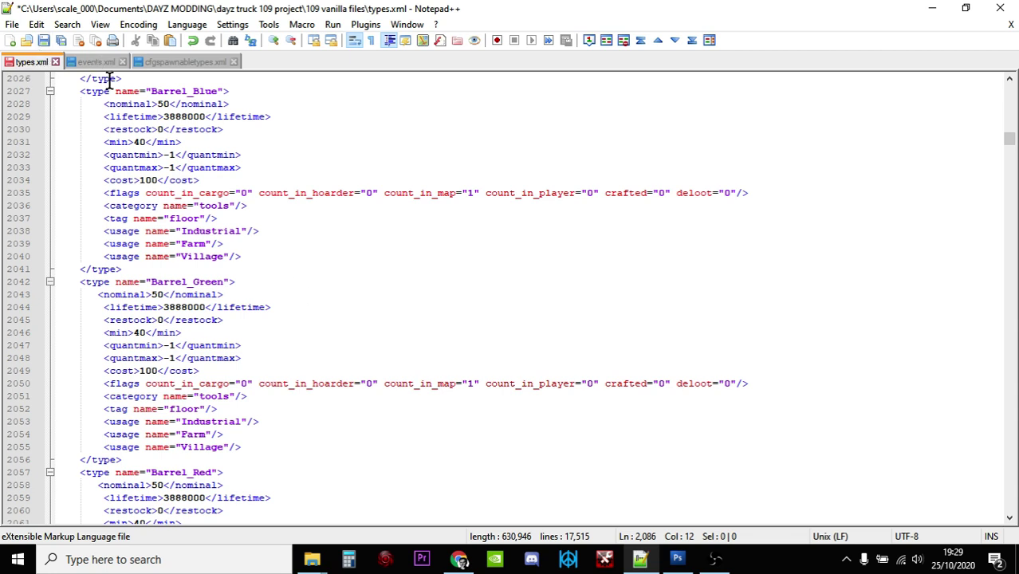
- Switch to Chrome, search Google for "xml validator" in a new tab, and open the upload form on xmlvalidation.com
{"action": "left_click", "coordinate": [459, 560]}
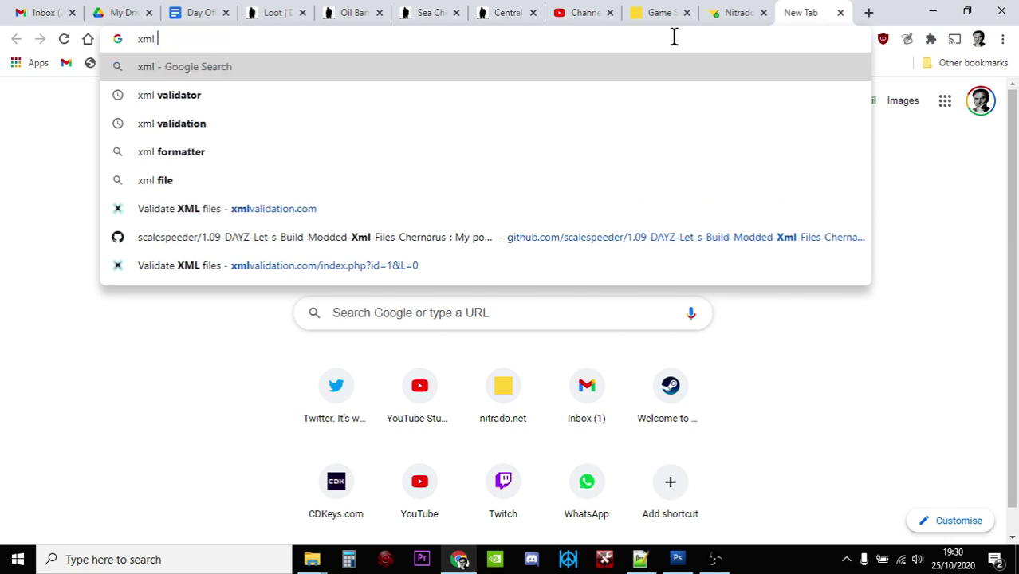
{"action": "type", "text": "alida"}
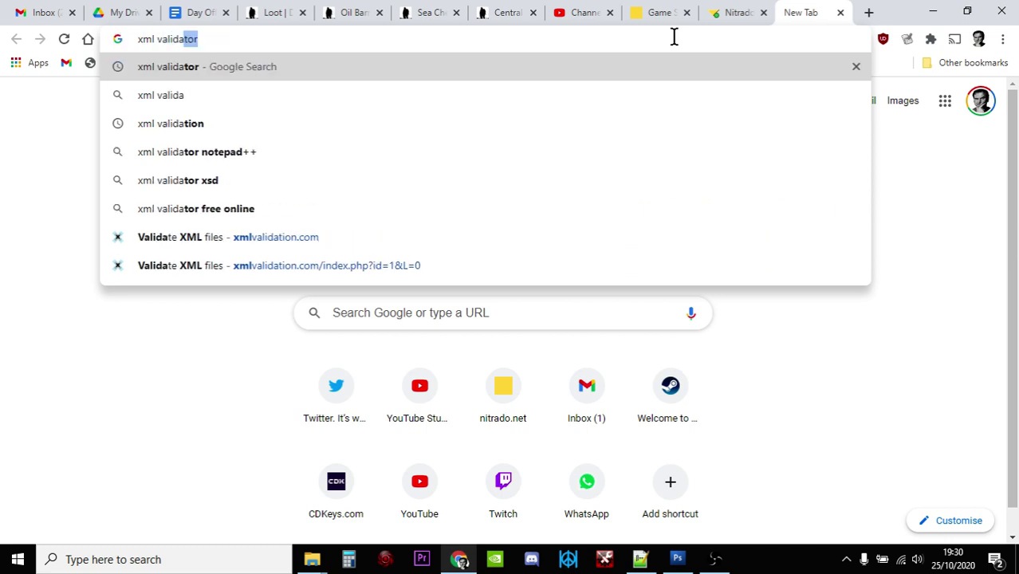
{"action": "key", "text": "Return"}
{"action": "left_click", "coordinate": [193, 234]}
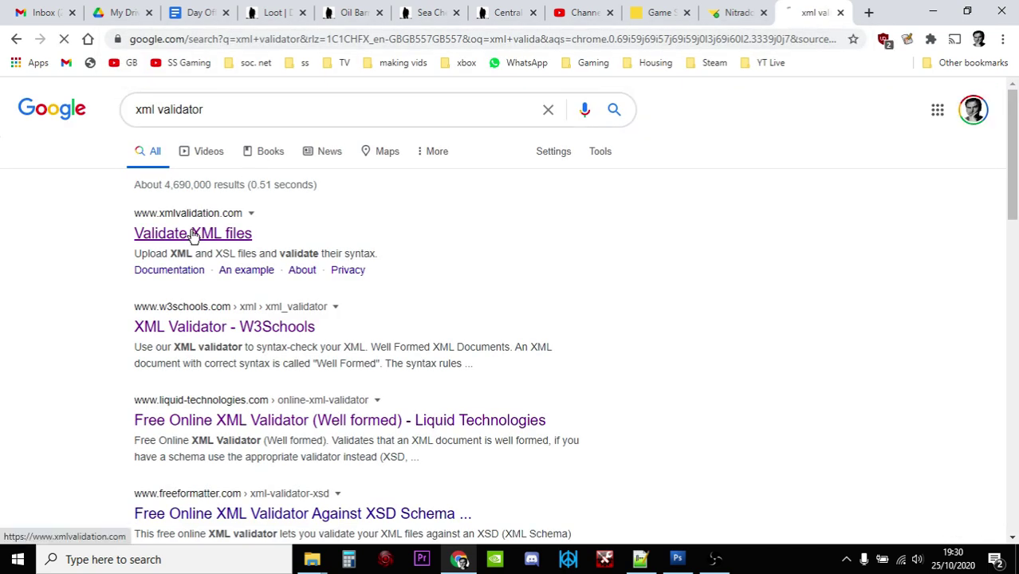
{"action": "scroll", "coordinate": [601, 241], "scroll_direction": "down", "scroll_amount": 1}
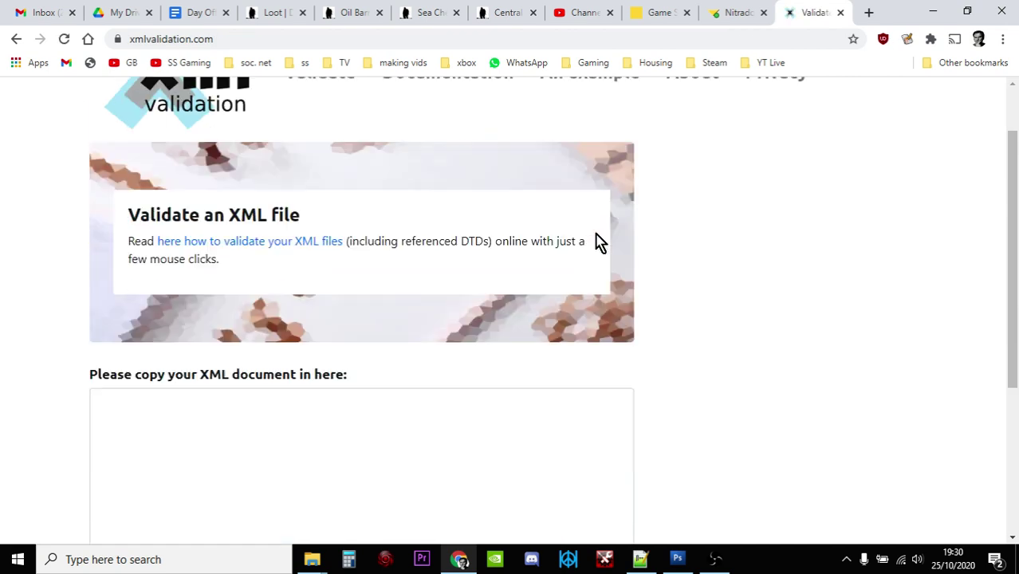
{"action": "scroll", "coordinate": [425, 368], "scroll_direction": "down", "scroll_amount": 2}
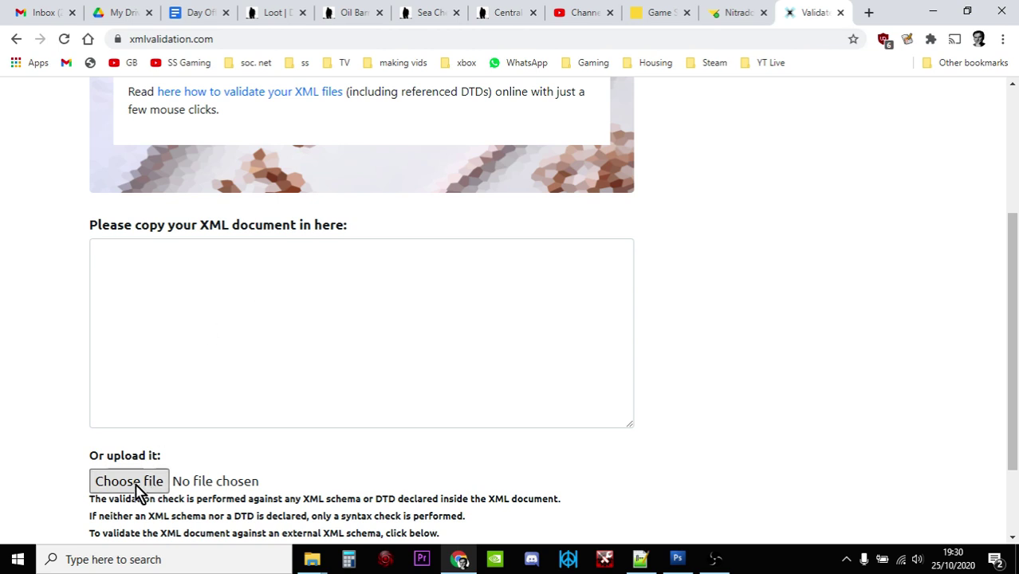
- View the server's db folder in Nitrado's file browser and the DayZ wiki's Oil Barrel and Sea Chest pages
{"action": "left_click", "coordinate": [729, 13]}
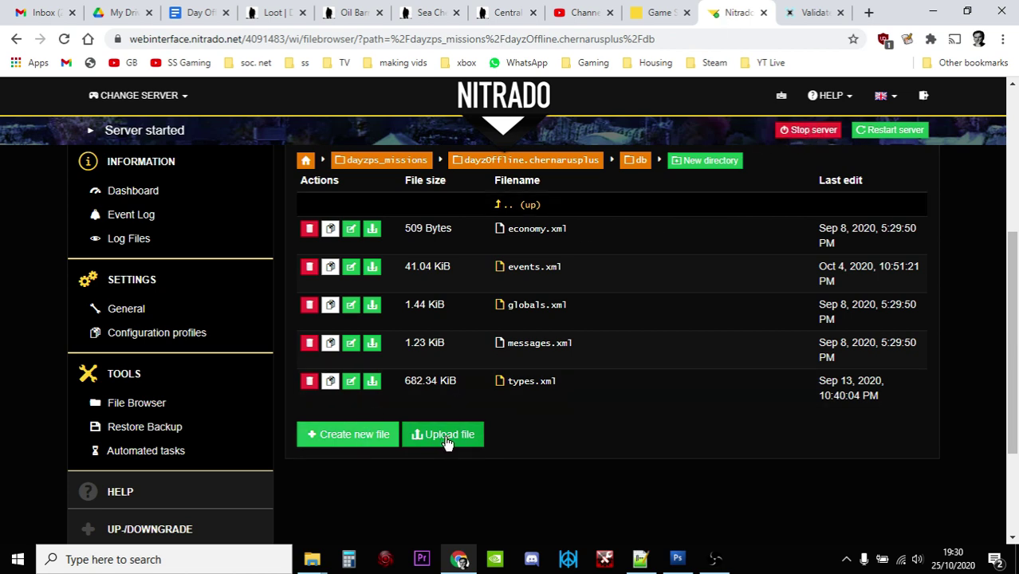
{"action": "left_click", "coordinate": [422, 432]}
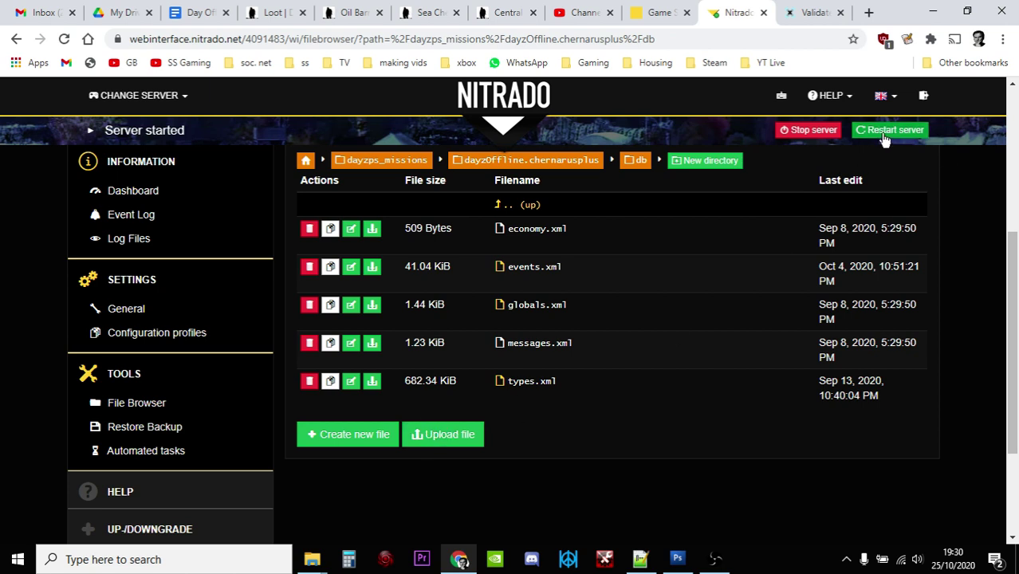
{"action": "left_click", "coordinate": [352, 18]}
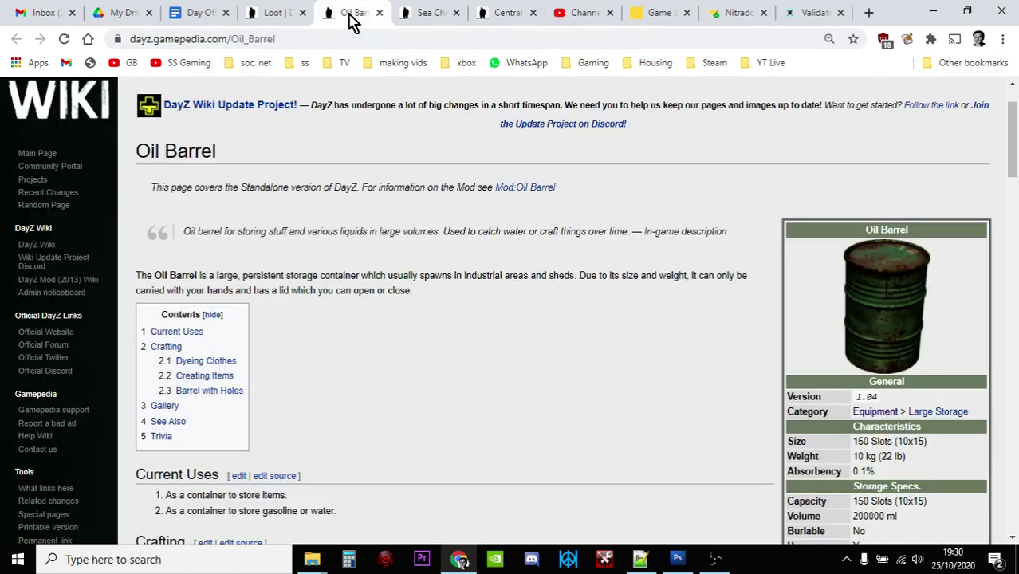
{"action": "left_click", "coordinate": [426, 19]}
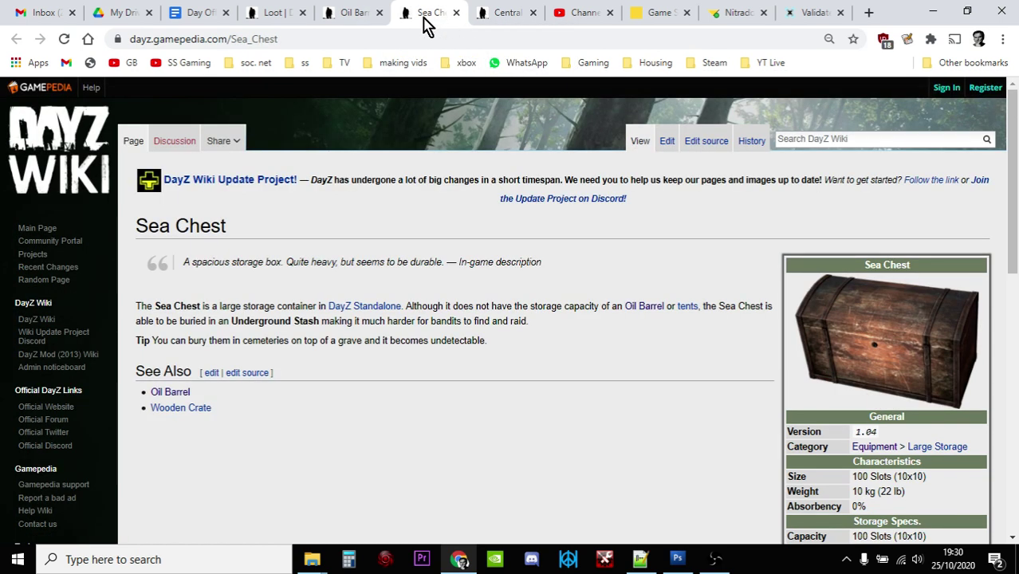
{"action": "left_click", "coordinate": [359, 19]}
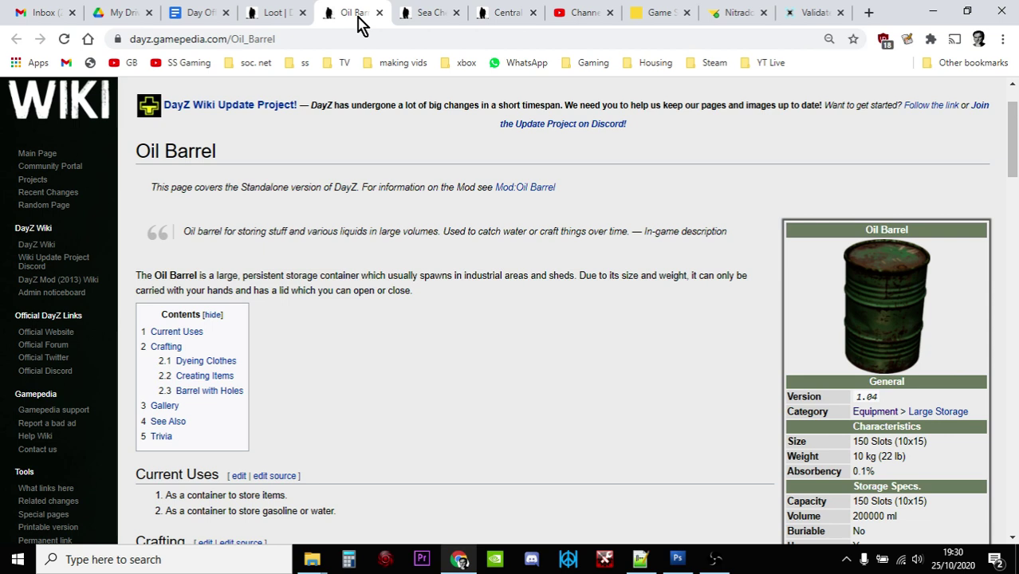